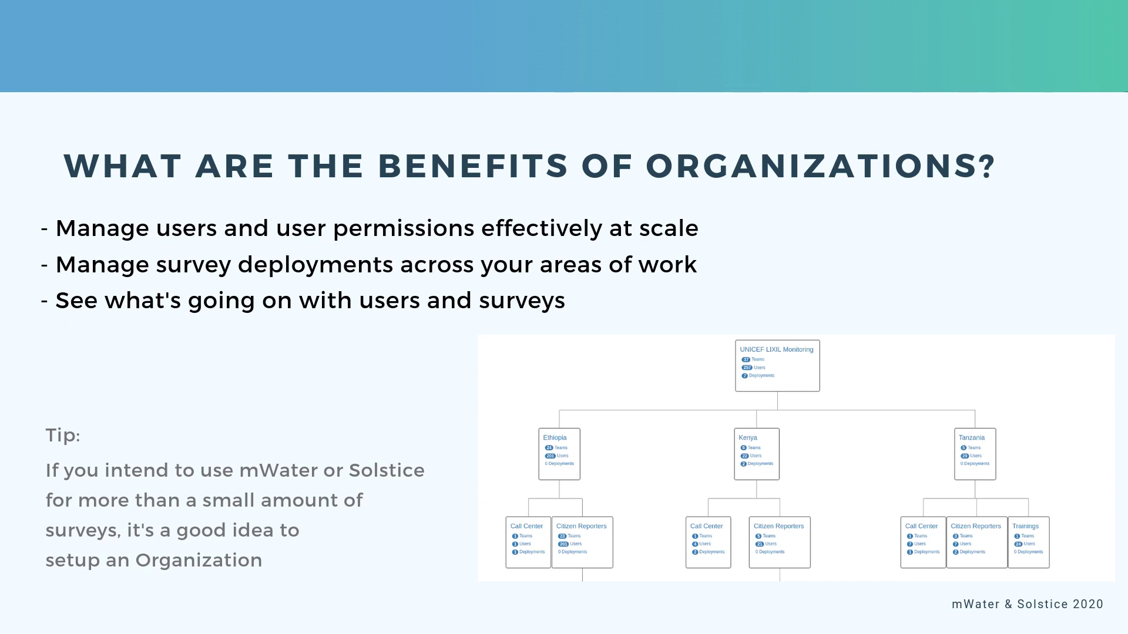
Exit the slideshow, switch to mWater Portal and open the list of organizations from the management area
key("Escape")
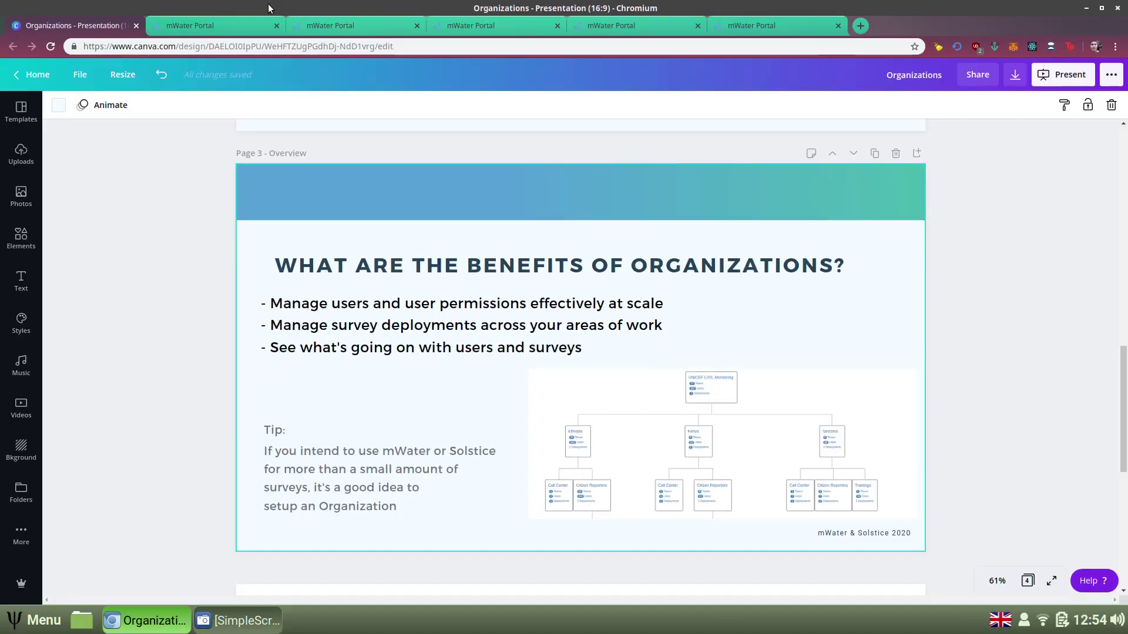
left_click(226, 25)
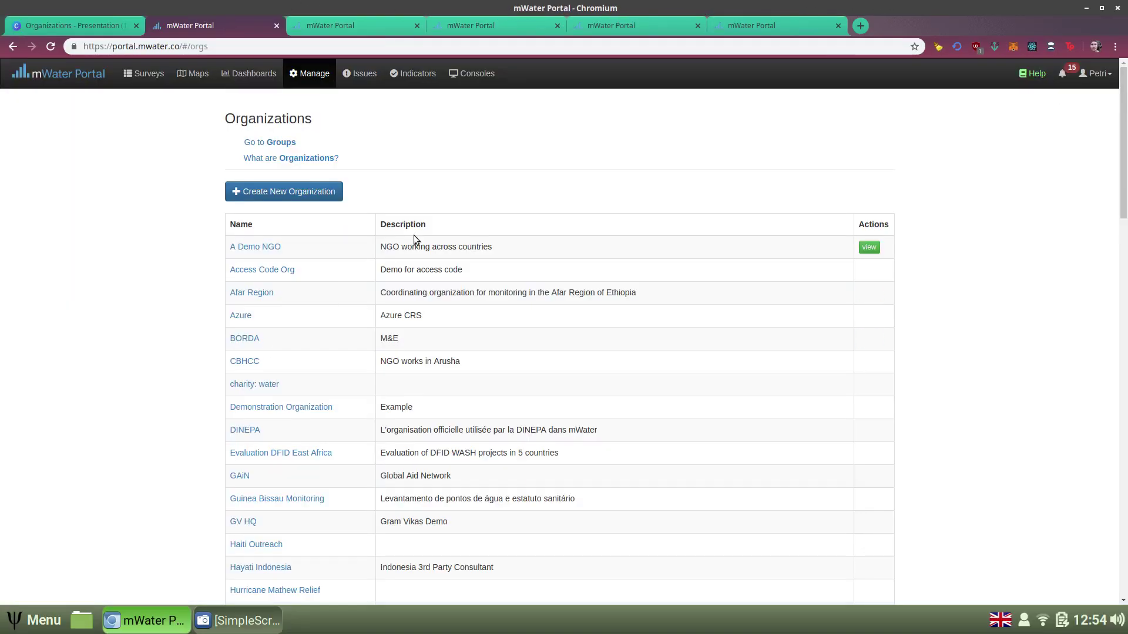
left_click(302, 81)
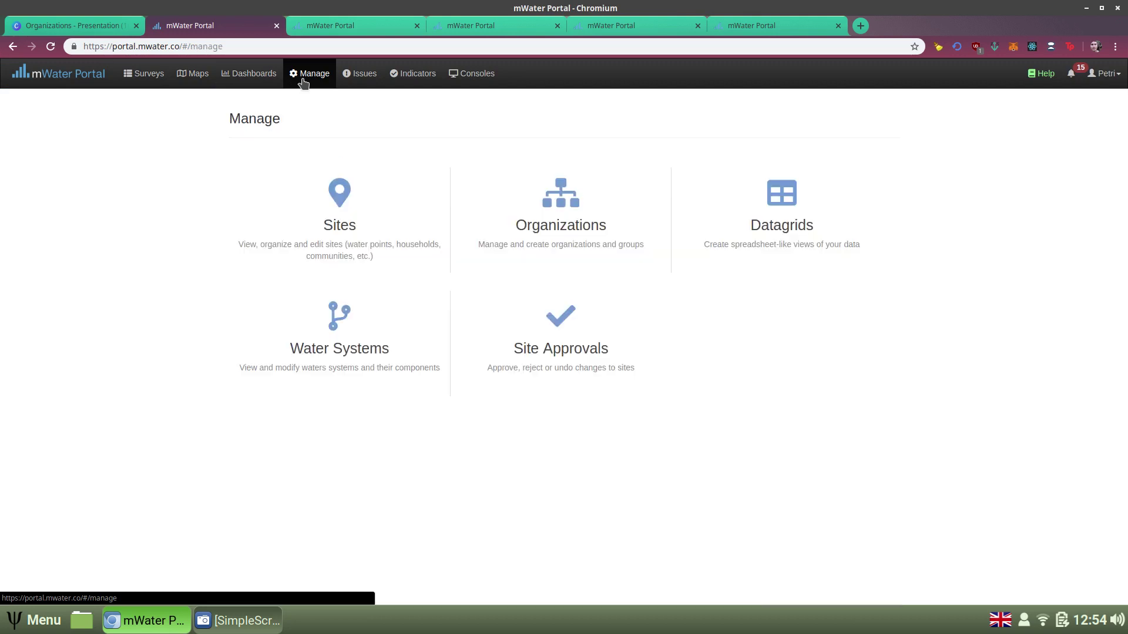
left_click(514, 205)
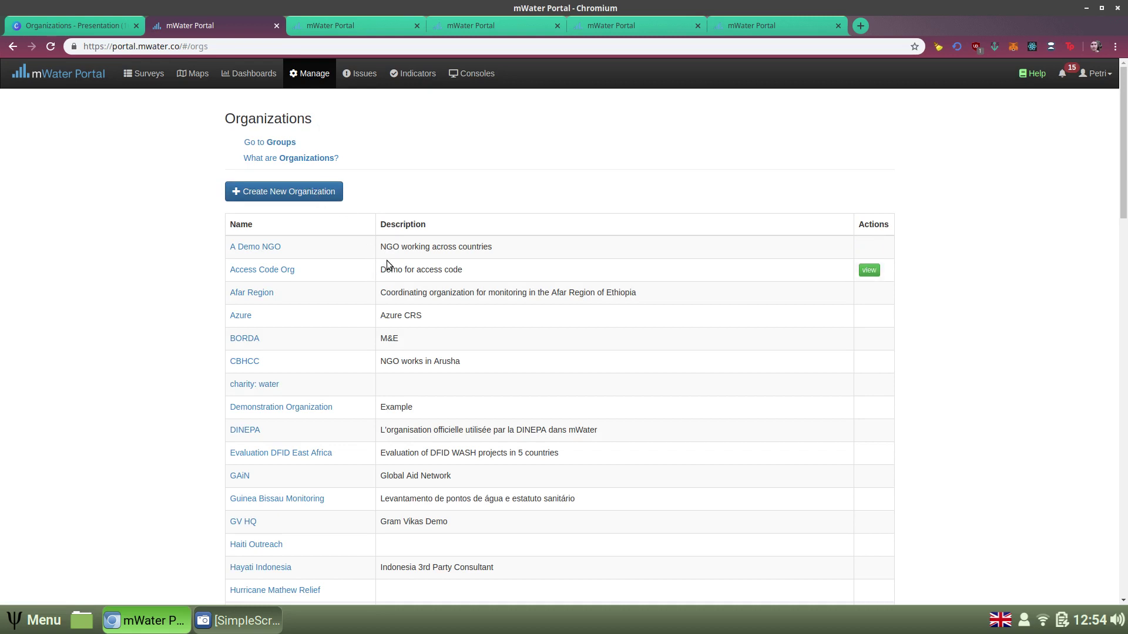
Examine the branch hierarchies of the already opened UNICEF LIXIL Monitoring and WATSAN organizations
left_click(351, 31)
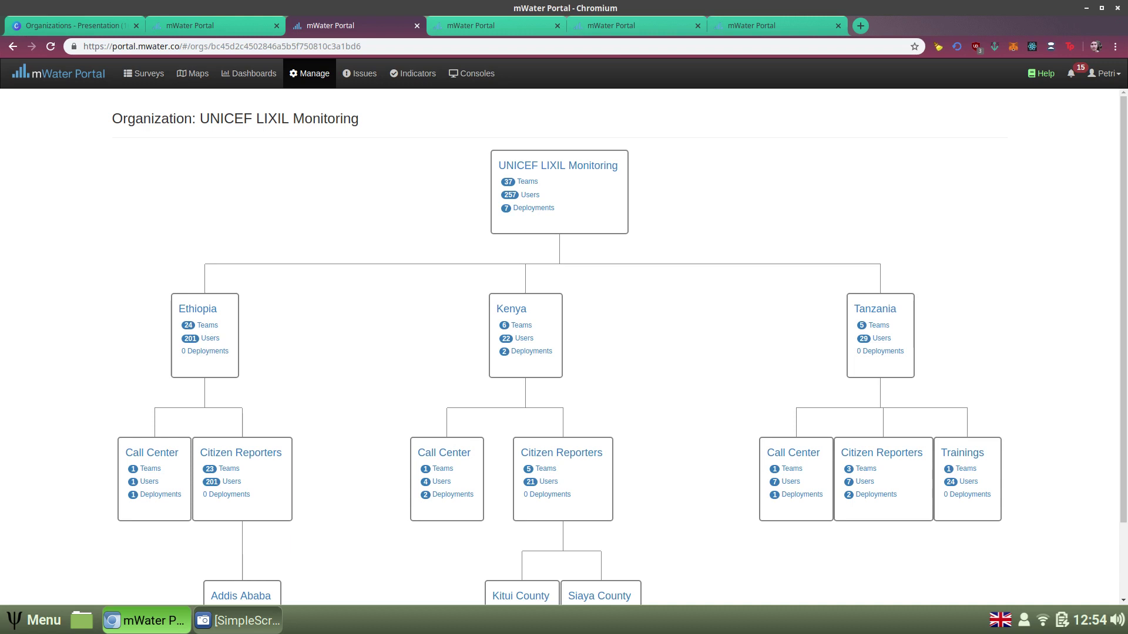
mouse_move(603, 154)
mouse_move(531, 312)
mouse_move(589, 465)
mouse_move(926, 457)
left_click(470, 26)
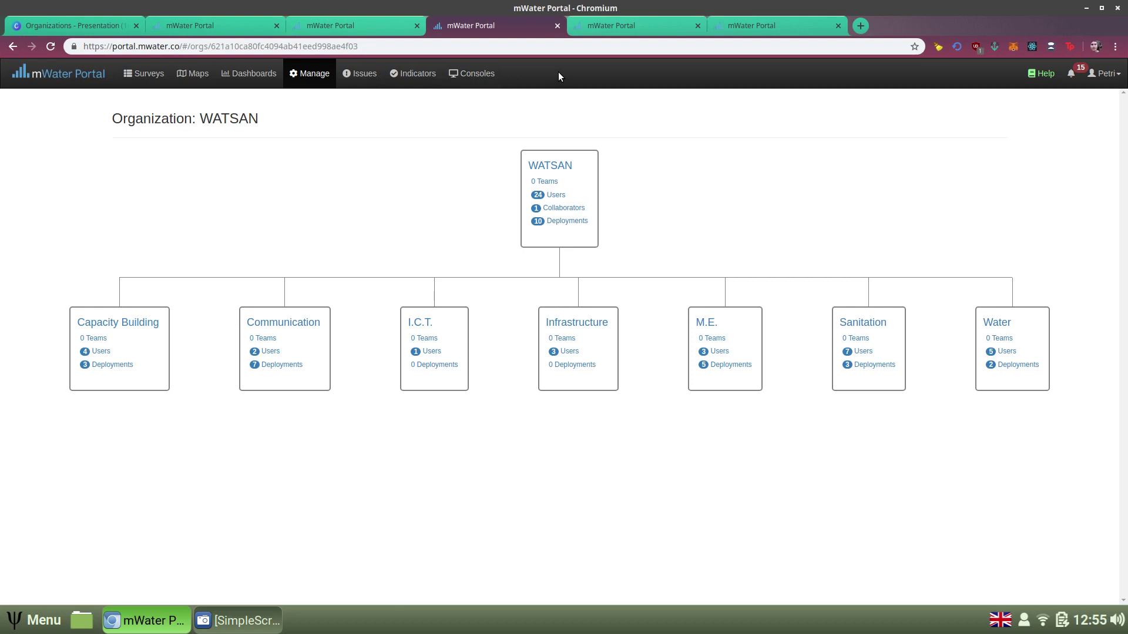
In the portal page showing the management overview, open the organization chart of A Demo NGO
left_click(605, 24)
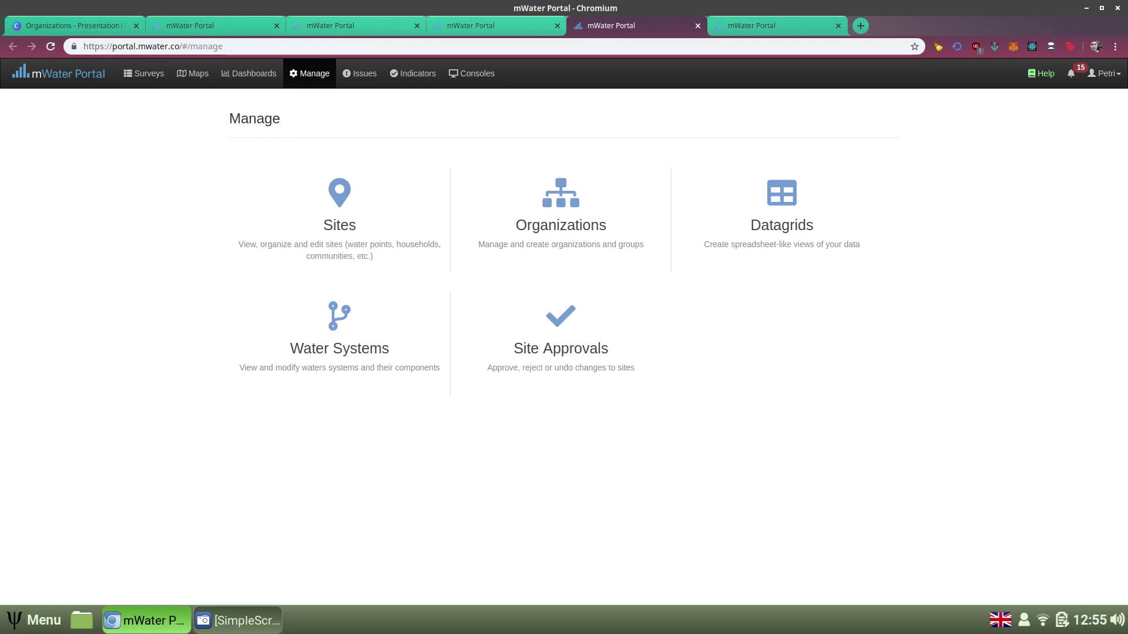
left_click(602, 174)
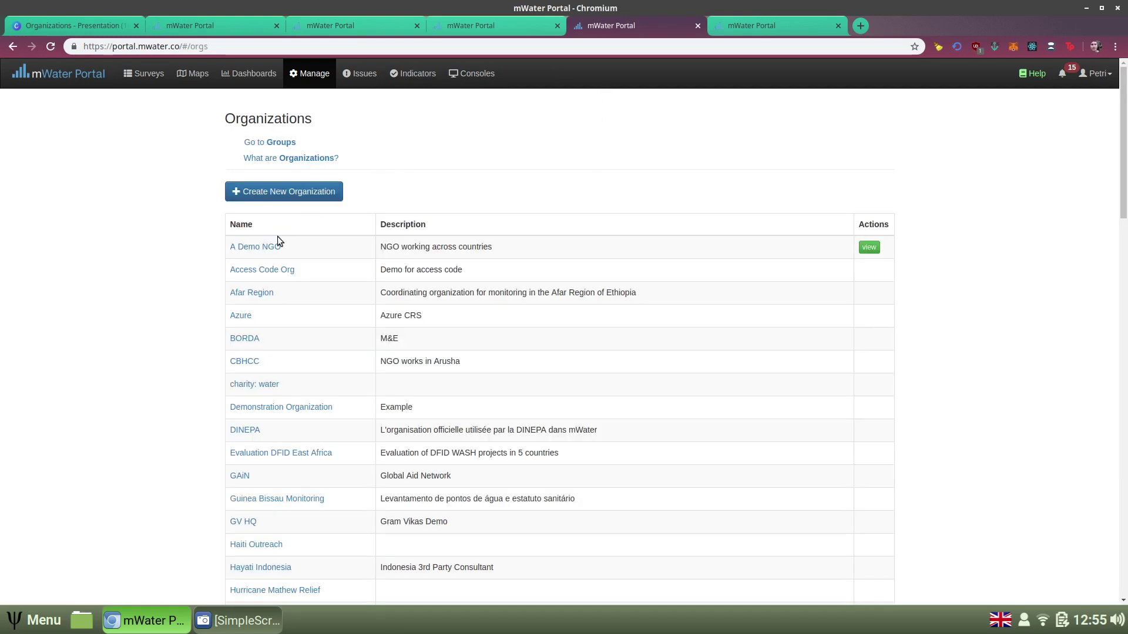
left_click(267, 243)
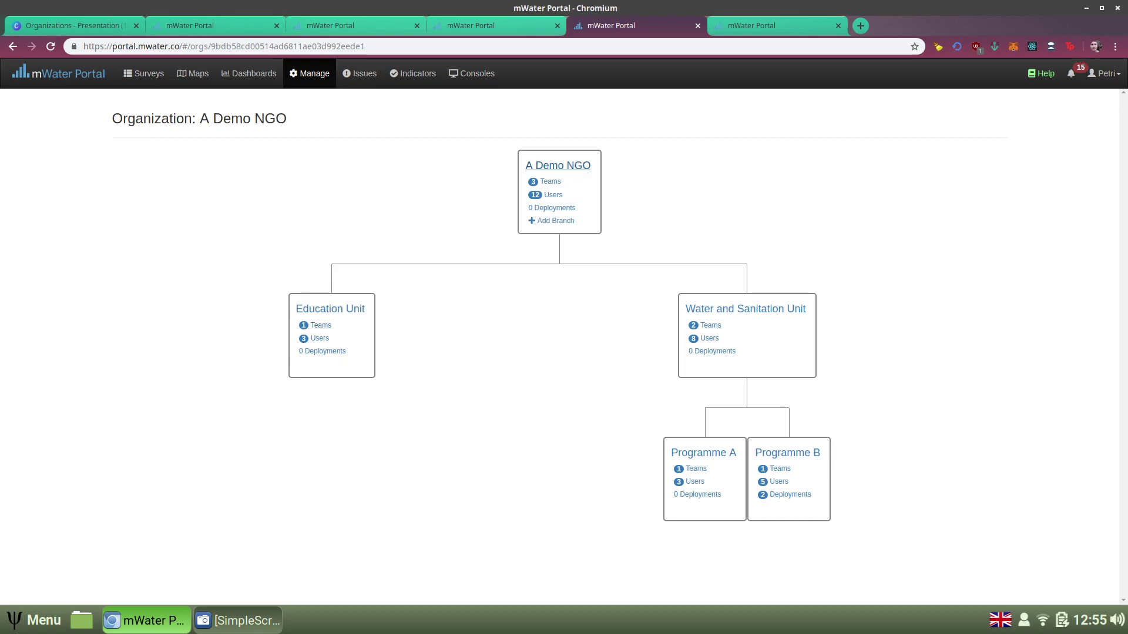
Open the A Demo NGO head office details and review the Admins, Managers and Viewers role descriptions
left_click(576, 167)
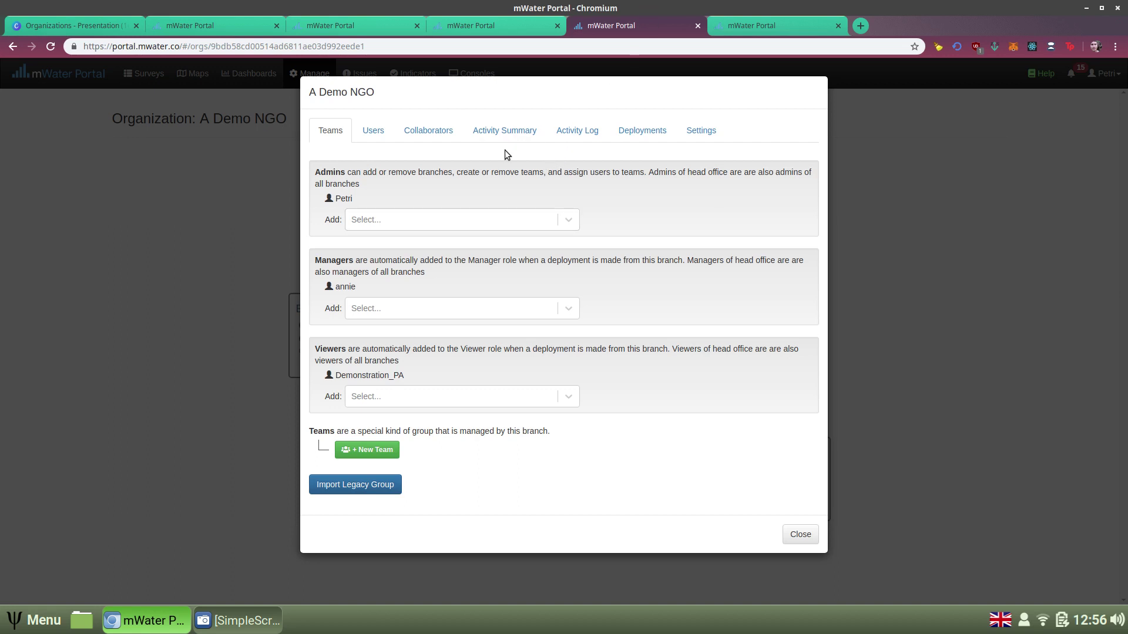
mouse_move(467, 206)
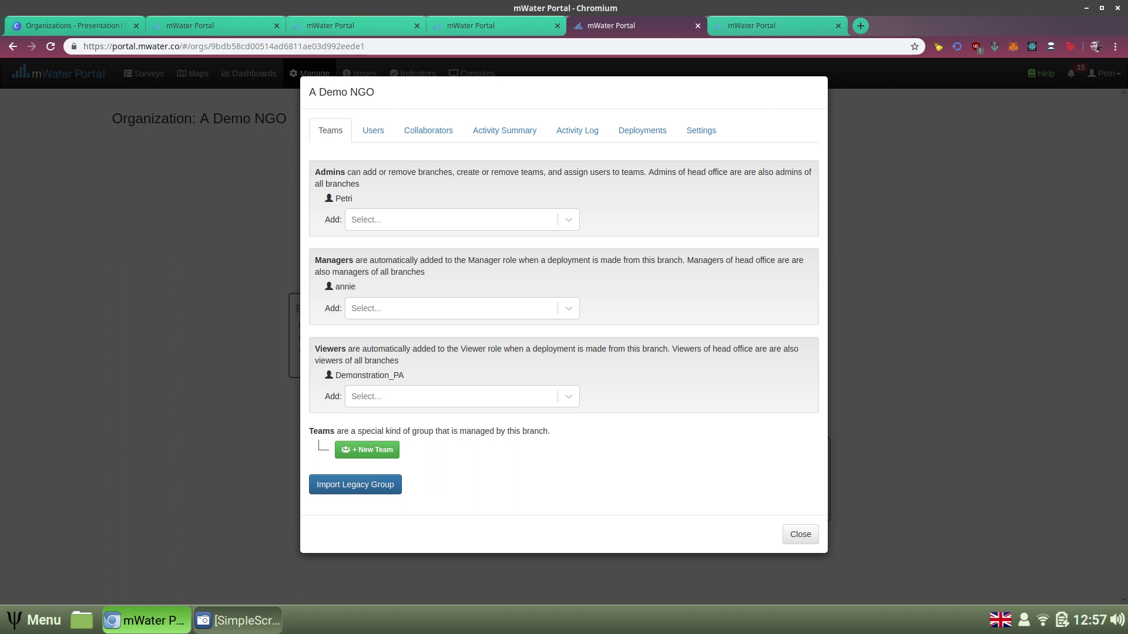
left_click_drag(454, 273, 306, 249)
left_click(456, 275)
Review the roles and teams of the UNICEF LIXIL Monitoring head office, then close its details
left_click(312, 26)
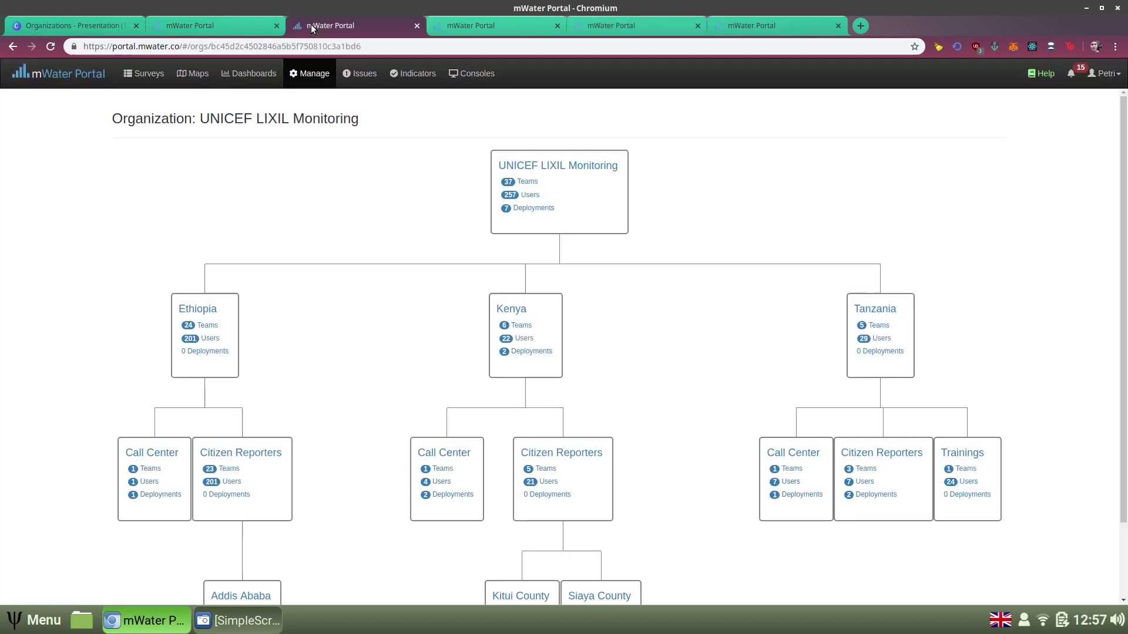
left_click(535, 165)
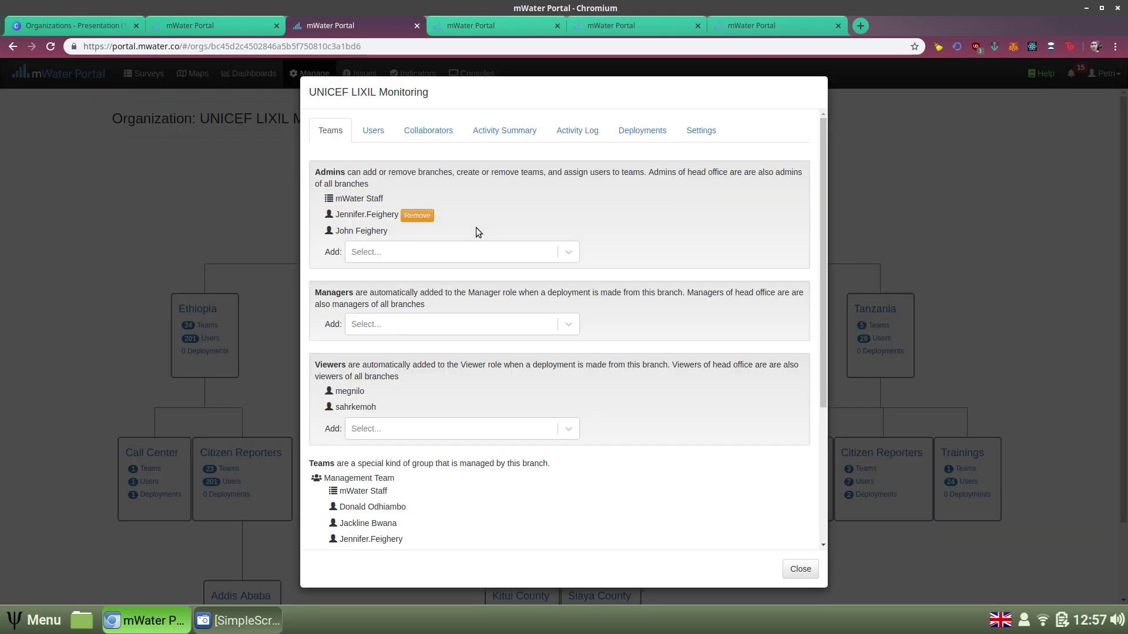
scroll(442, 302, "down", 5)
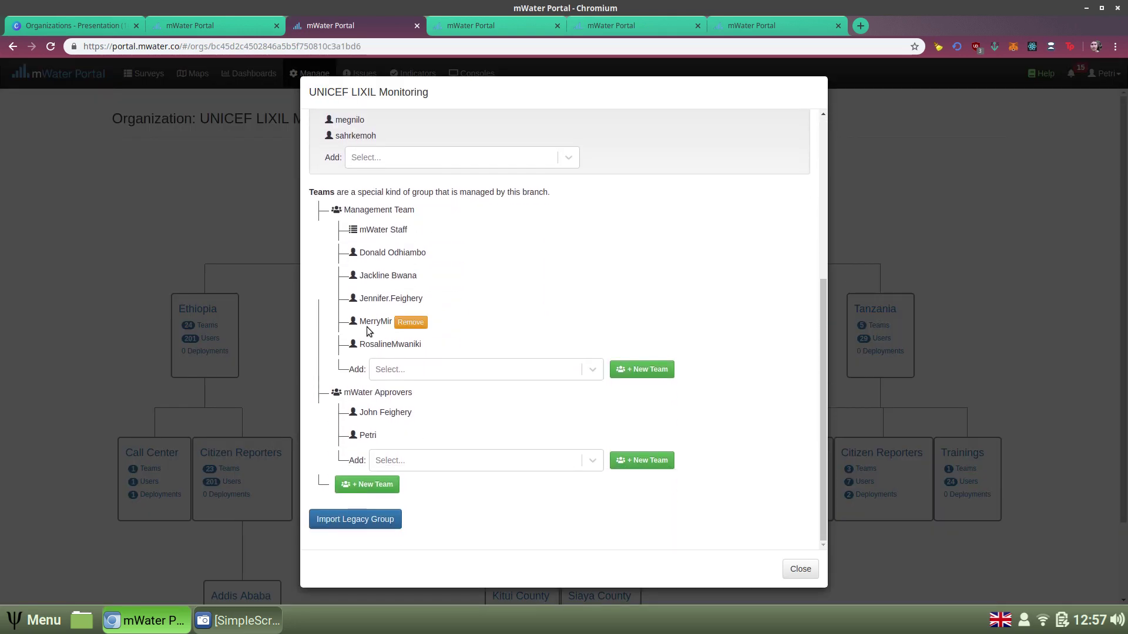
left_click(805, 570)
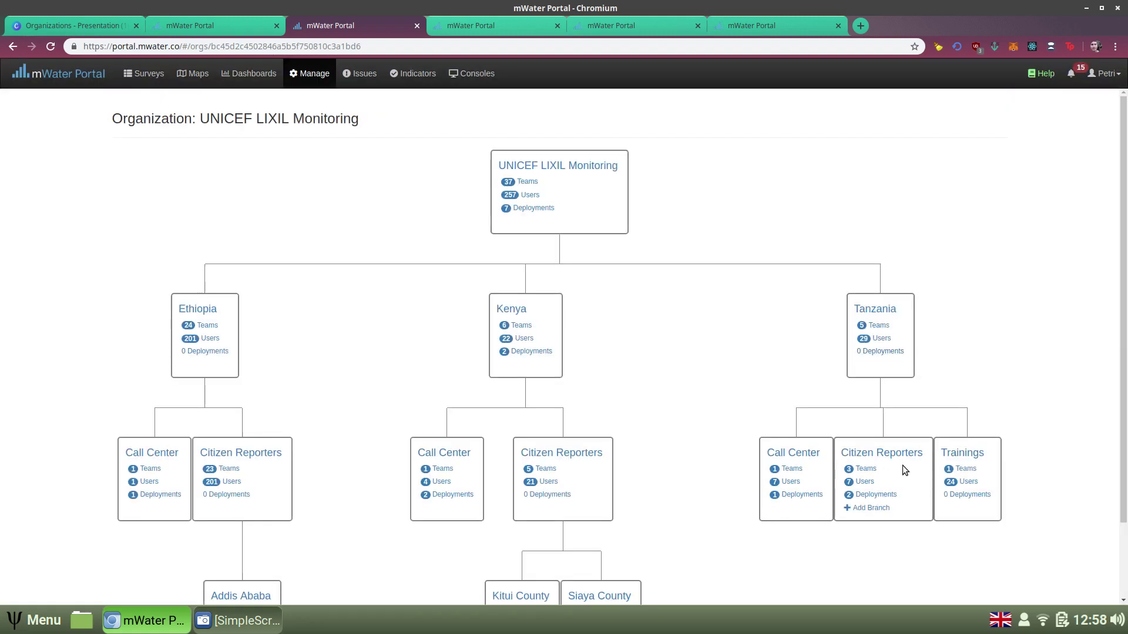
Open Tanzania's Citizen Reporters branch and examine its Iringa and Mufindi enumerator teams
left_click(899, 457)
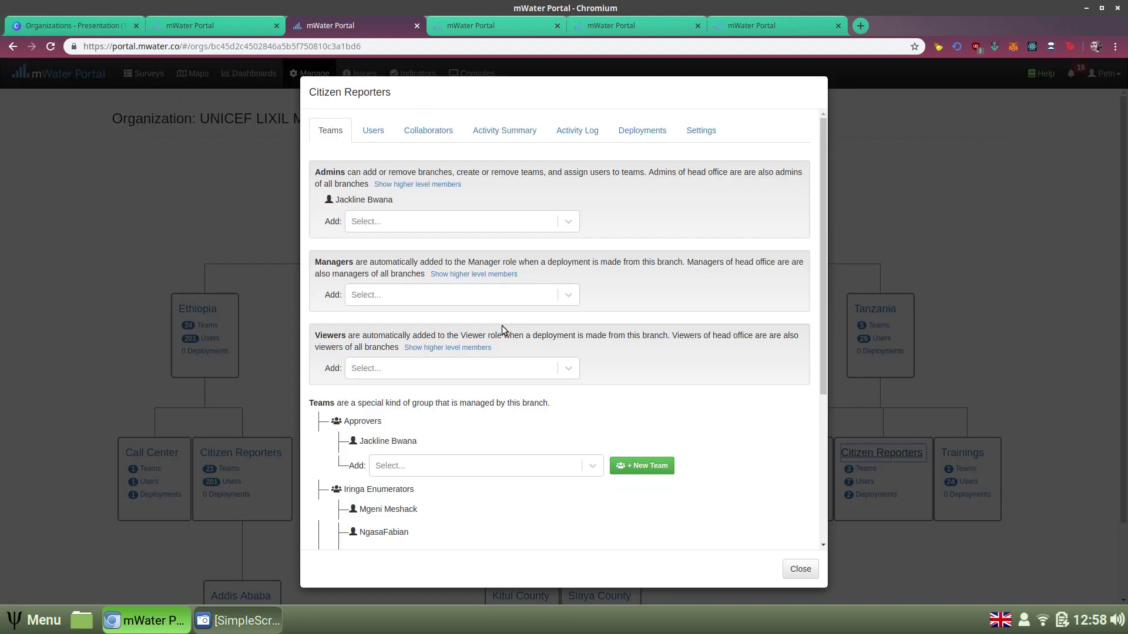
scroll(501, 326, "down", 3)
mouse_move(431, 333)
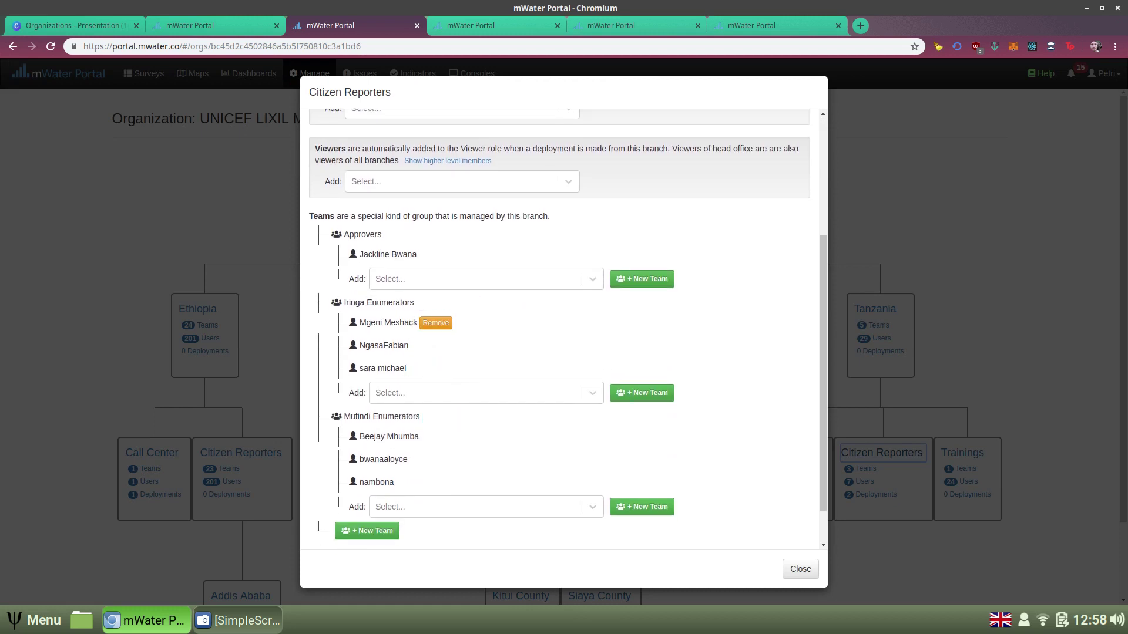
mouse_move(432, 424)
Return to A Demo NGO, review the head office's users and deployments, and close its details
left_click(640, 26)
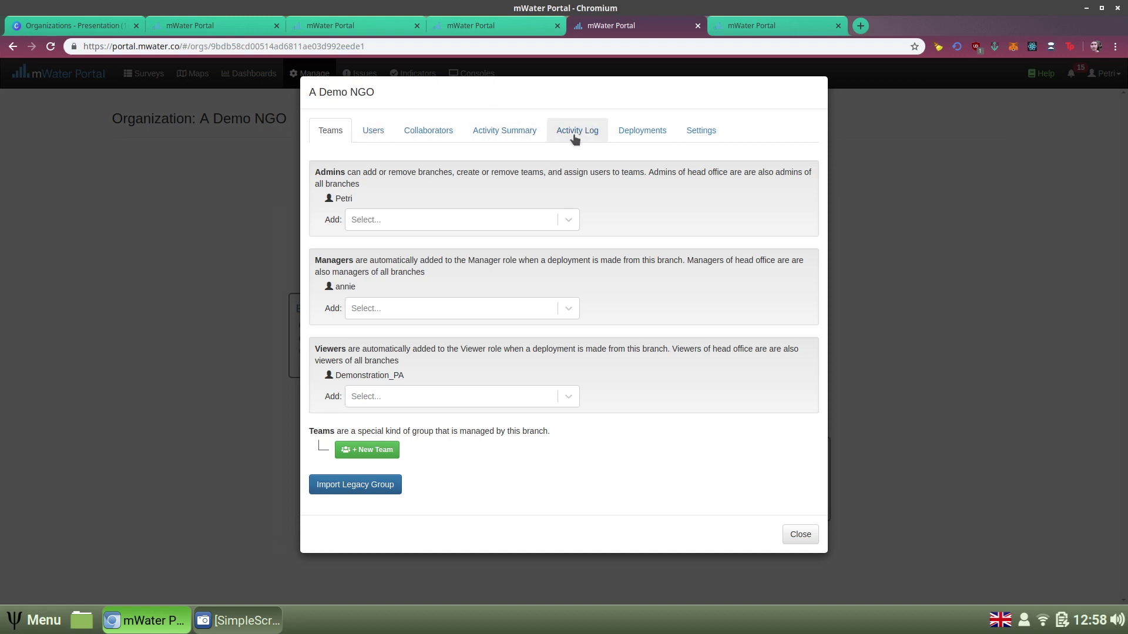
left_click(373, 131)
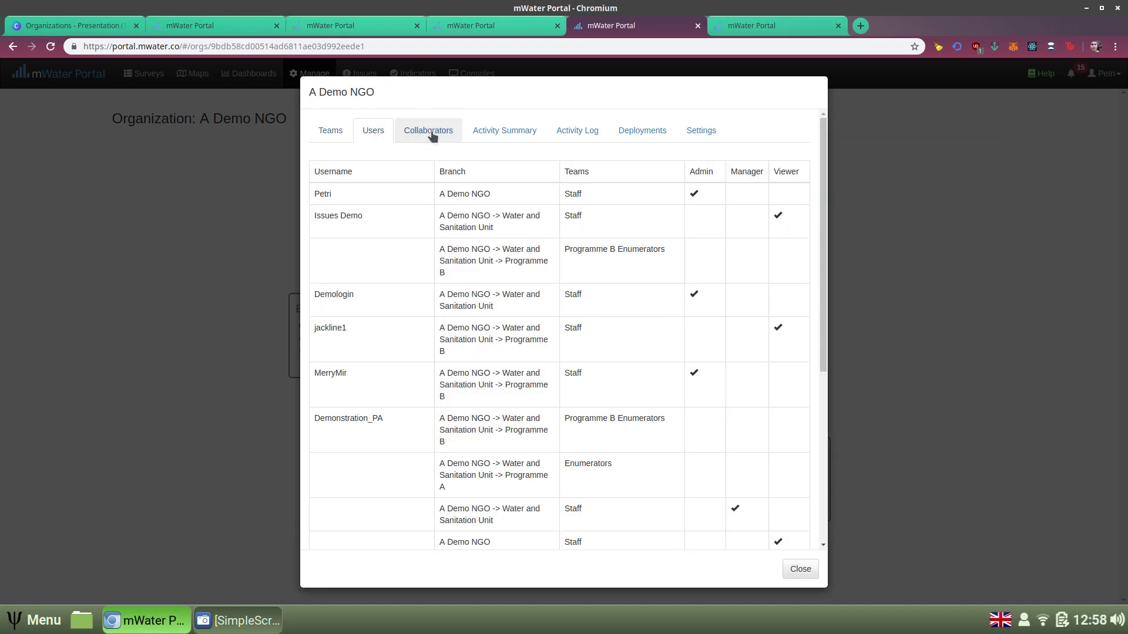
left_click(665, 143)
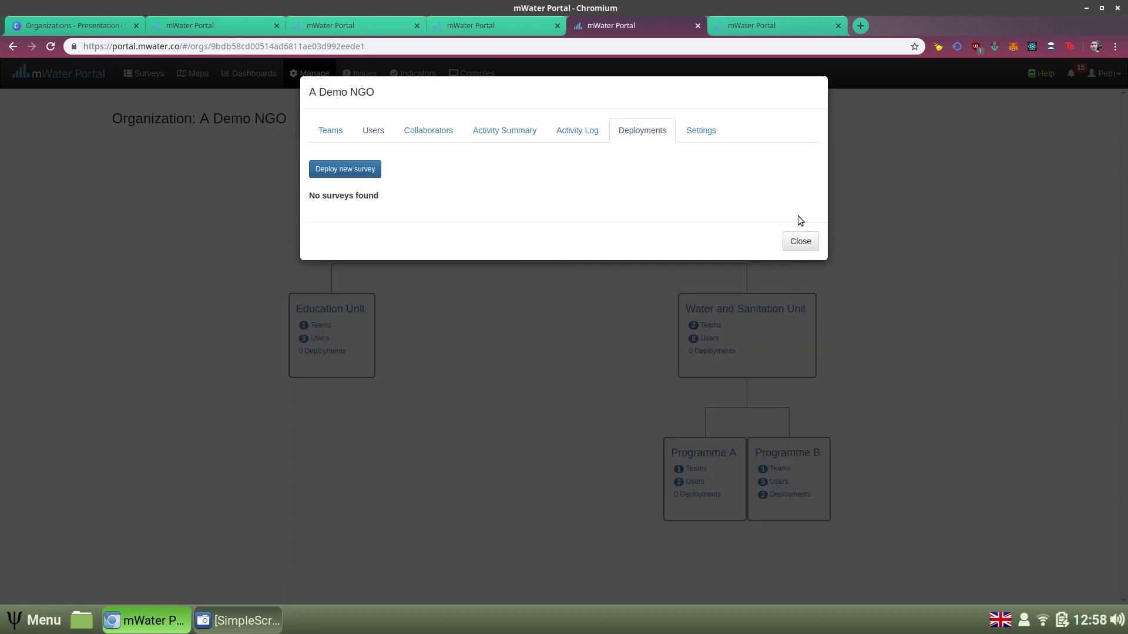
left_click(800, 241)
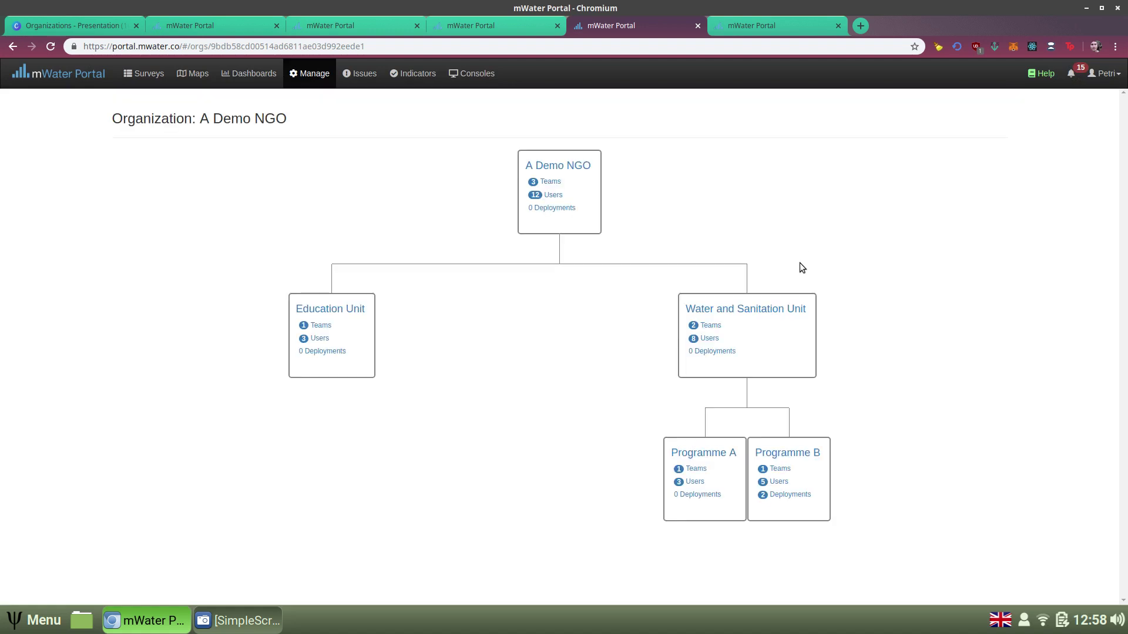
Open the Programme B branch, show its higher level admins and review its roles and teams
left_click(781, 461)
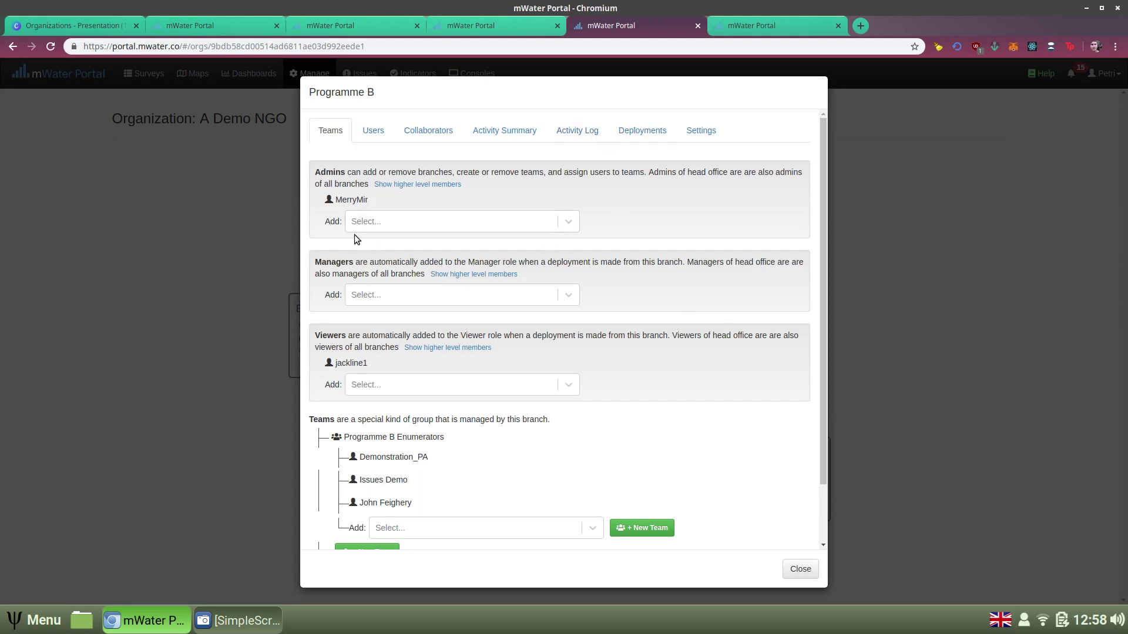
left_click(394, 185)
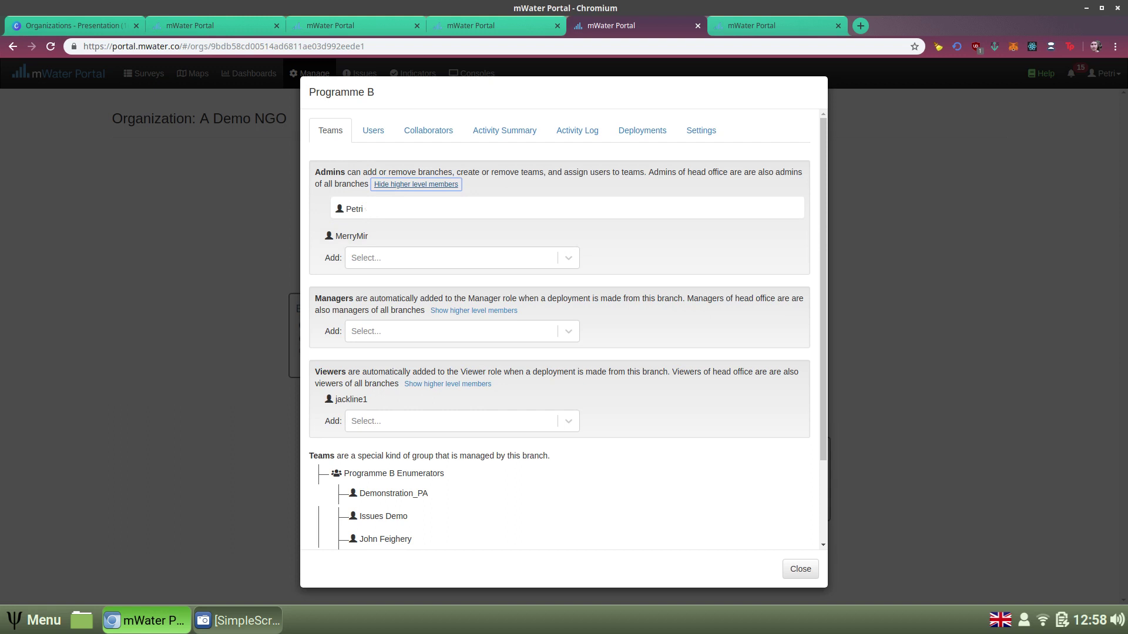
scroll(381, 263, "down", 3)
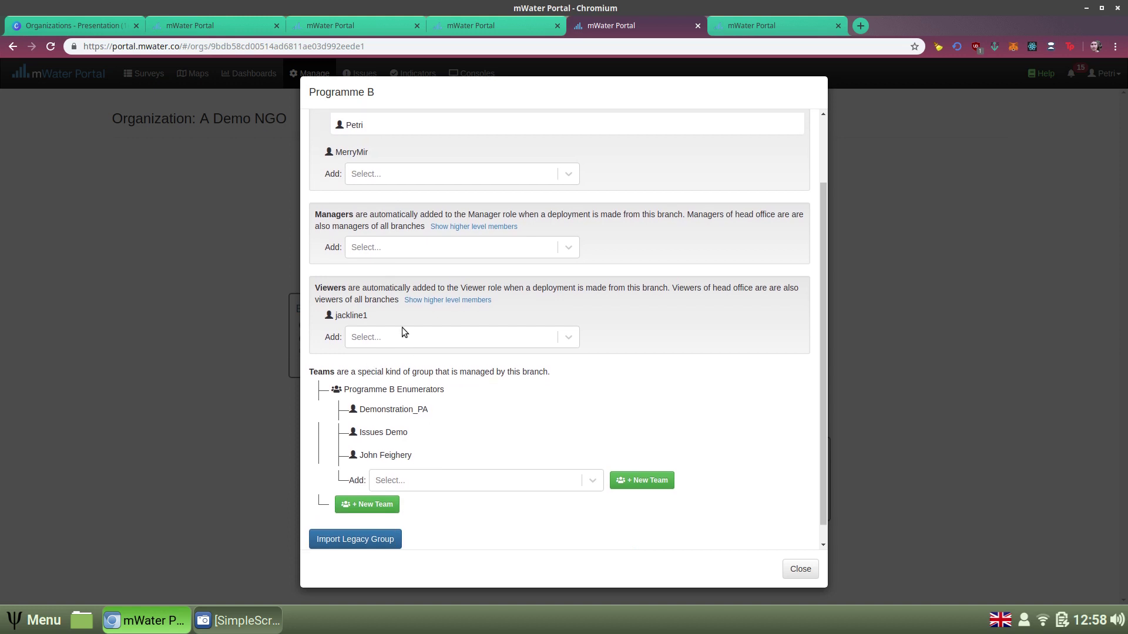
scroll(404, 333, "up", 3)
Review which enumerator, viewer and manager groups are assigned to Programme B's survey deployments, then close the branch details
left_click(639, 140)
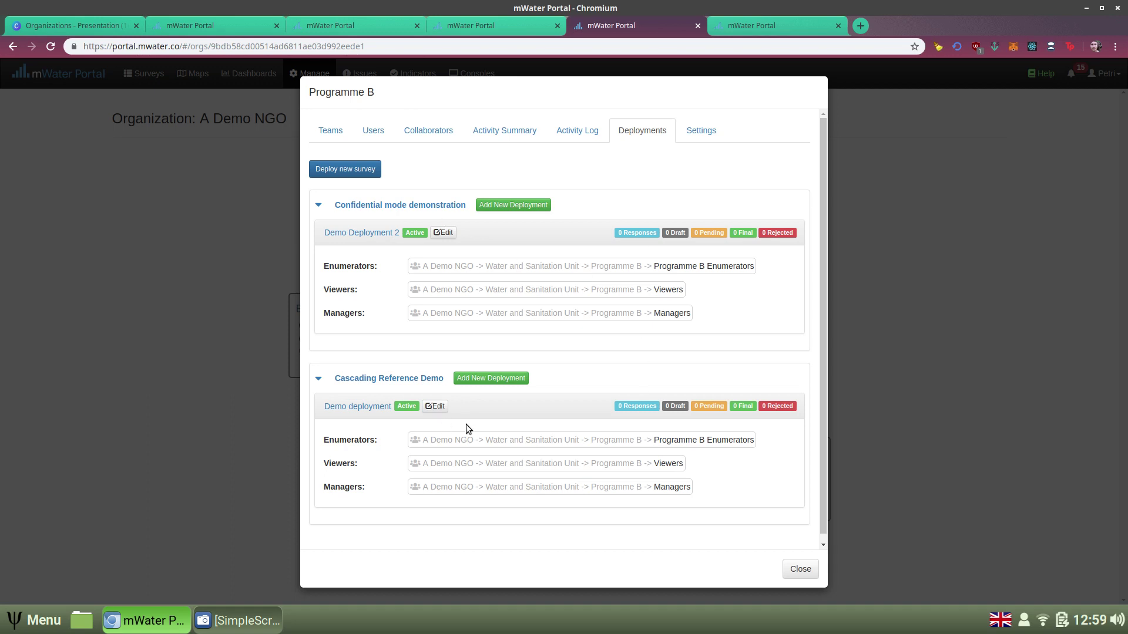
triple_click(369, 266)
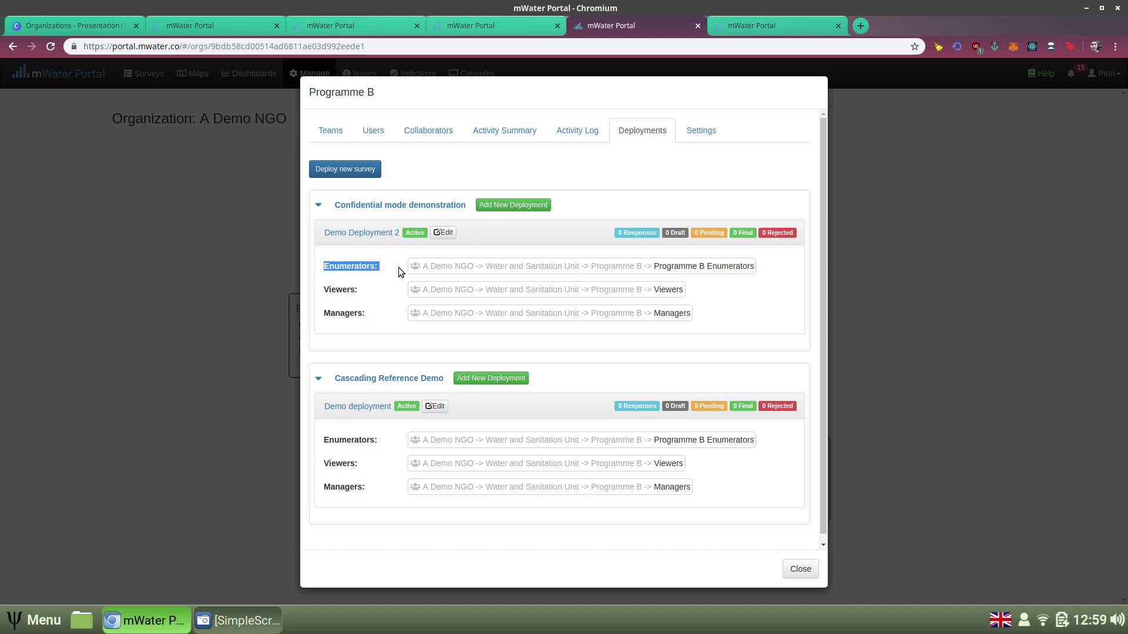
double_click(716, 269)
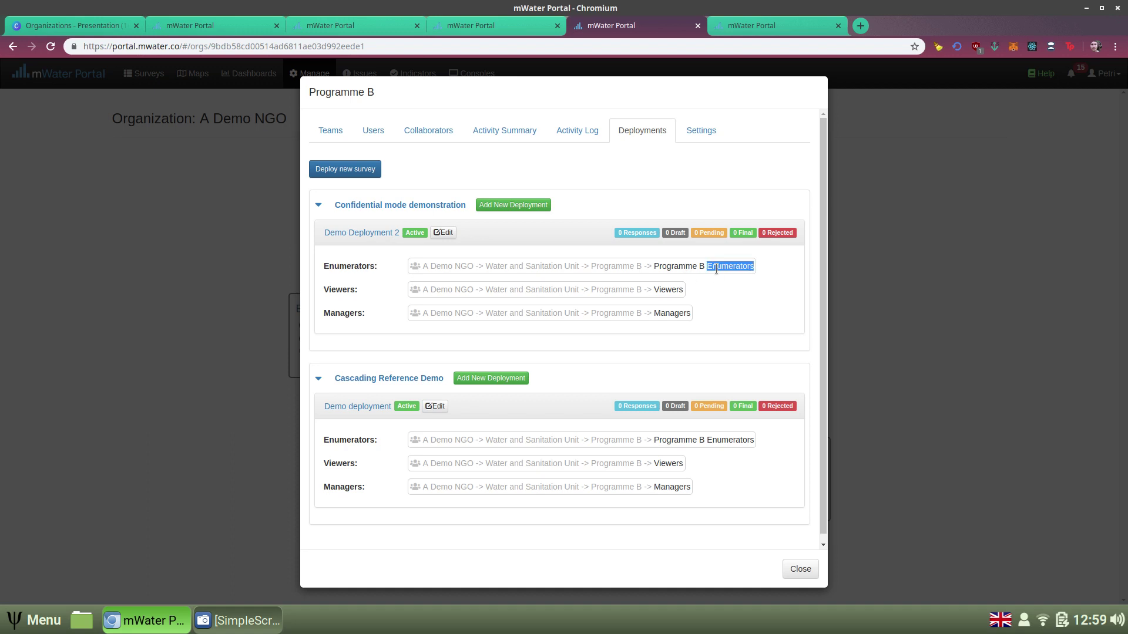
double_click(663, 293)
triple_click(671, 313)
left_click(742, 308)
left_click(797, 568)
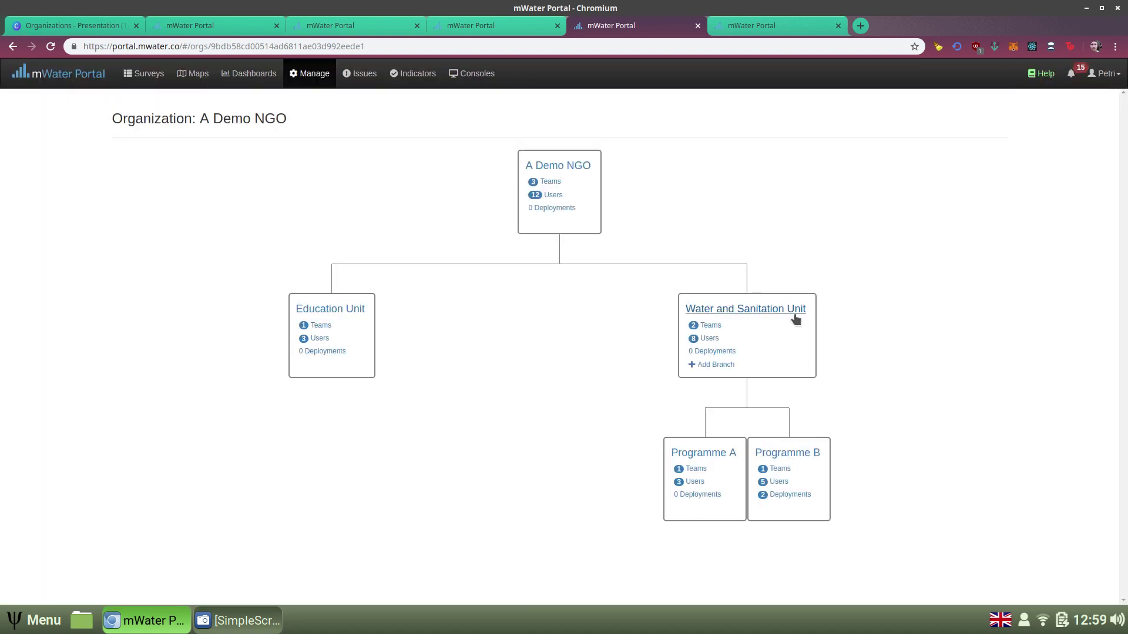
Add a branch named Programme C under Education Unit, save it and reload the organization chart
mouse_move(370, 372)
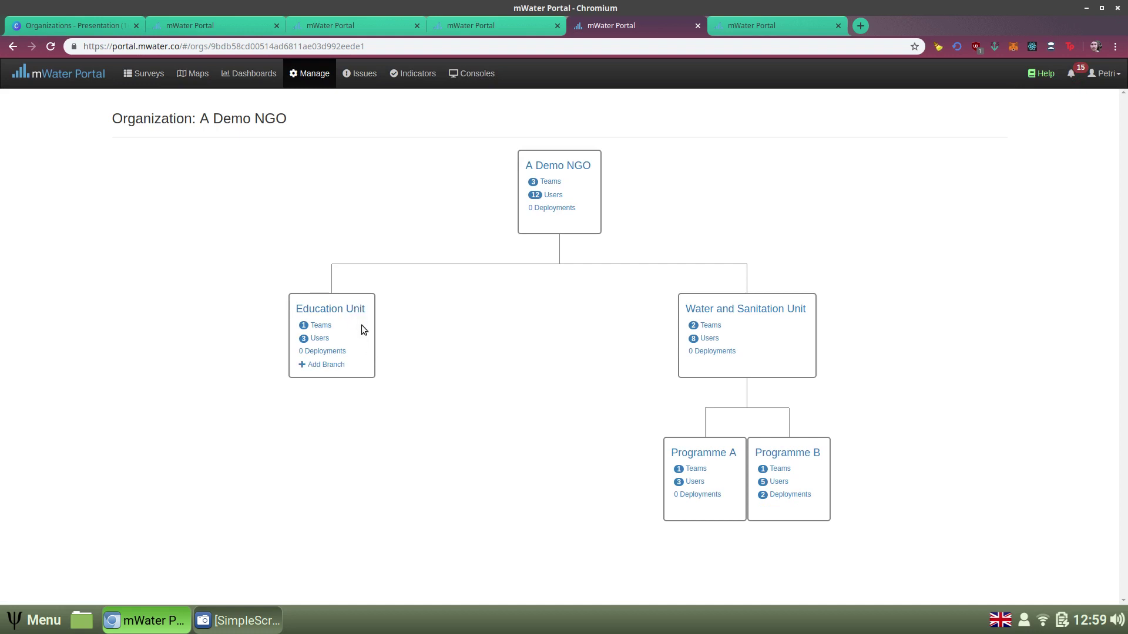
left_click(336, 366)
type("Programme C")
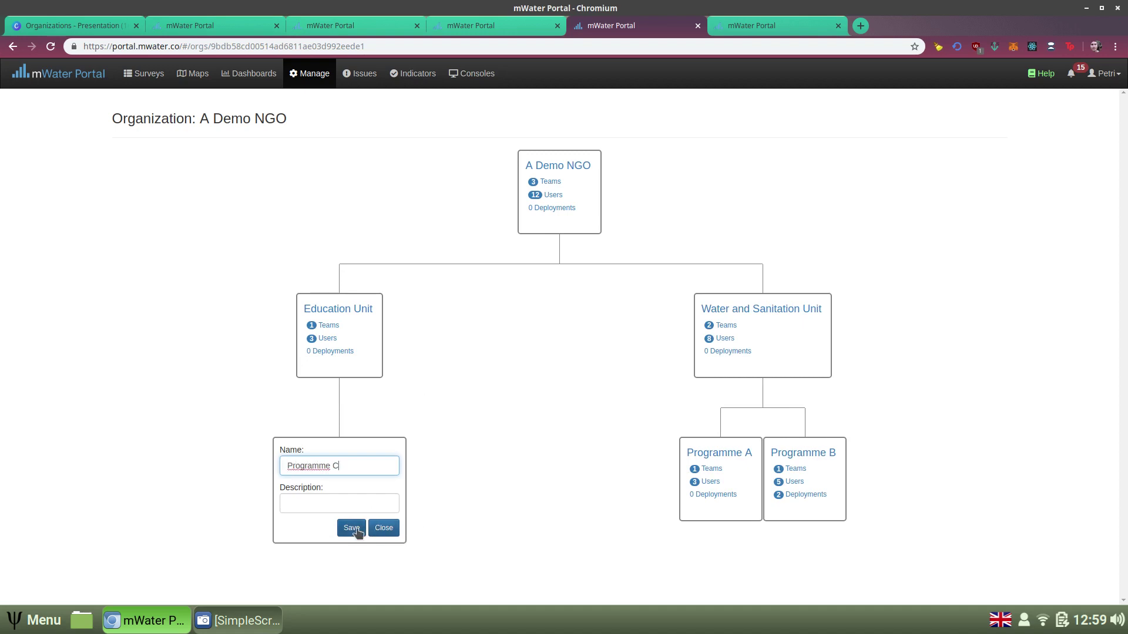
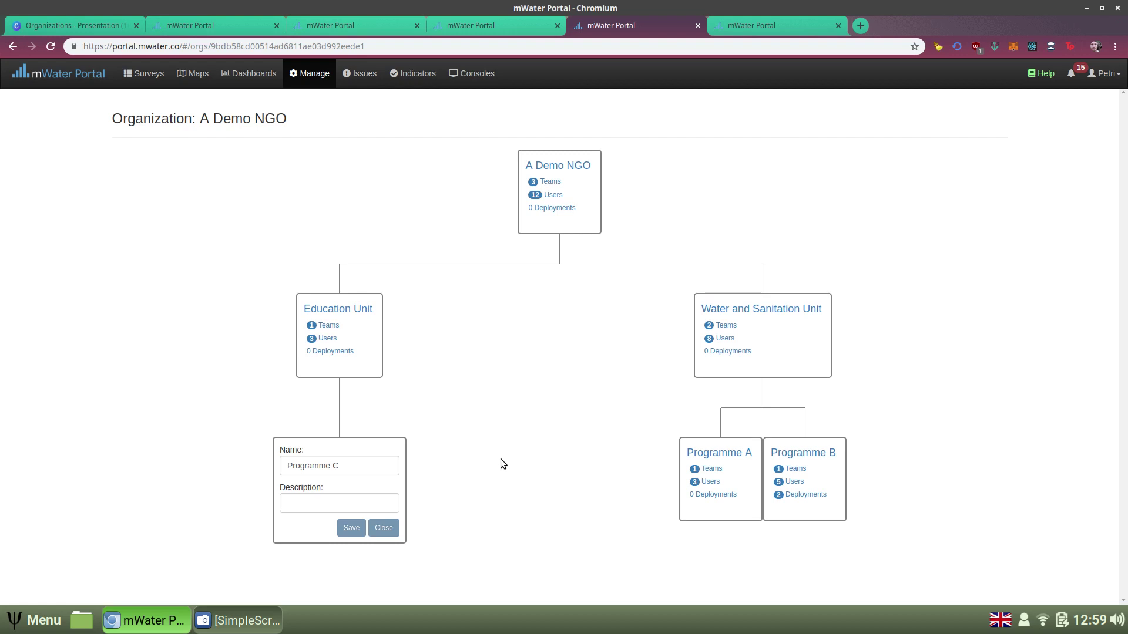
key("F5")
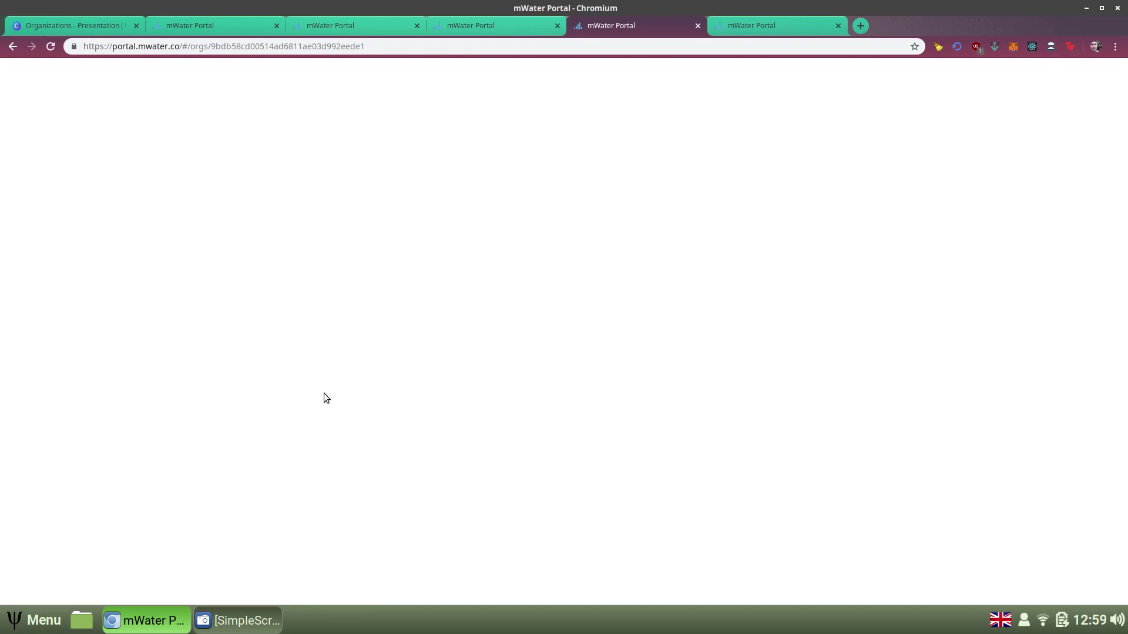
Open the Programme C branch and create a new team named Enumerator
left_click(324, 458)
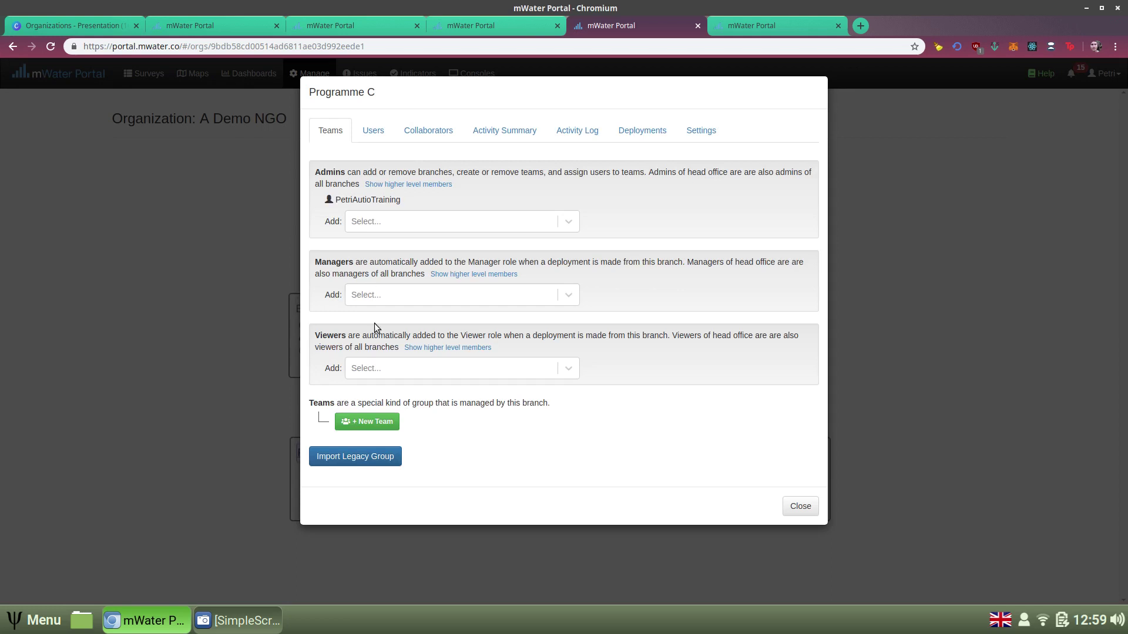
left_click(374, 421)
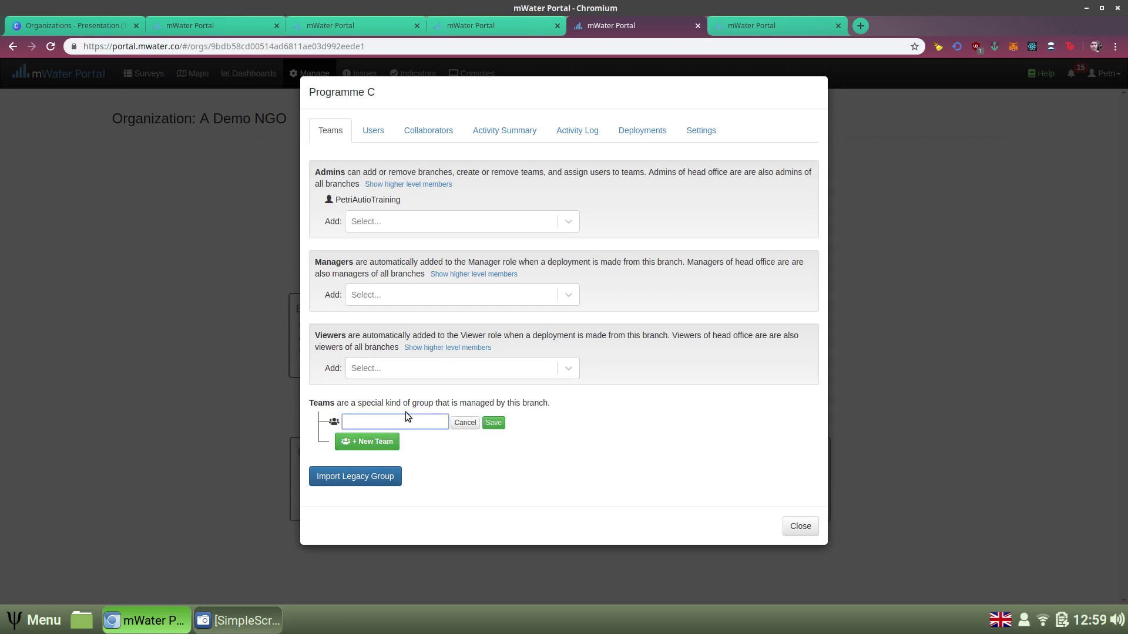
type("Enumerator")
left_click(493, 423)
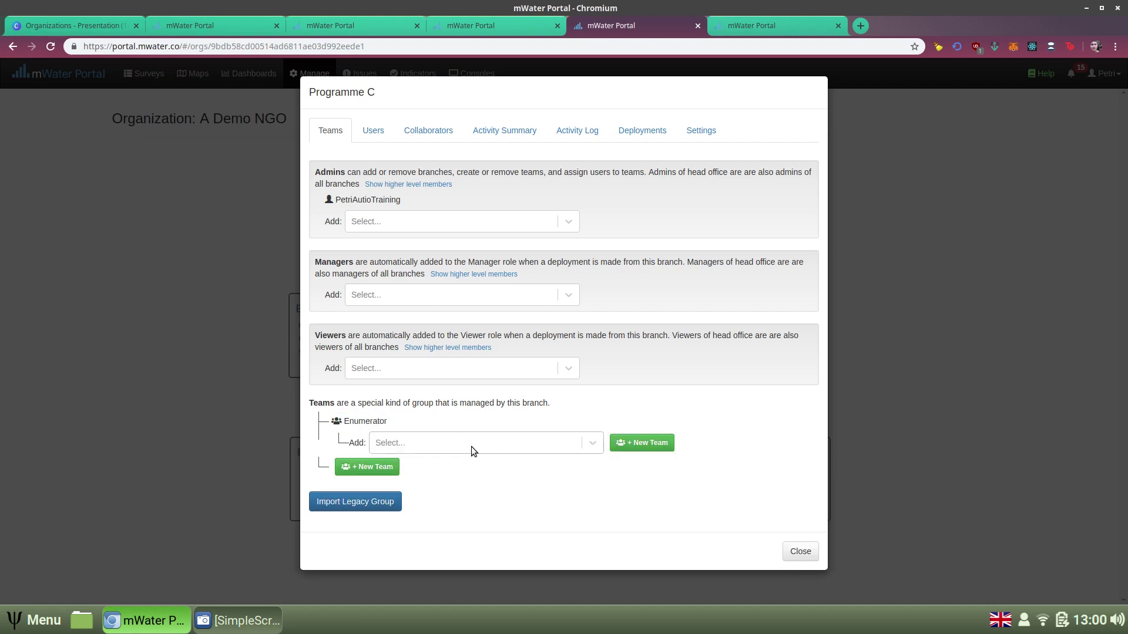
Find the user Demonstration_PA and add that account to the second Enumerator team of the Programme C branch
left_click(472, 446)
type("demonstration")
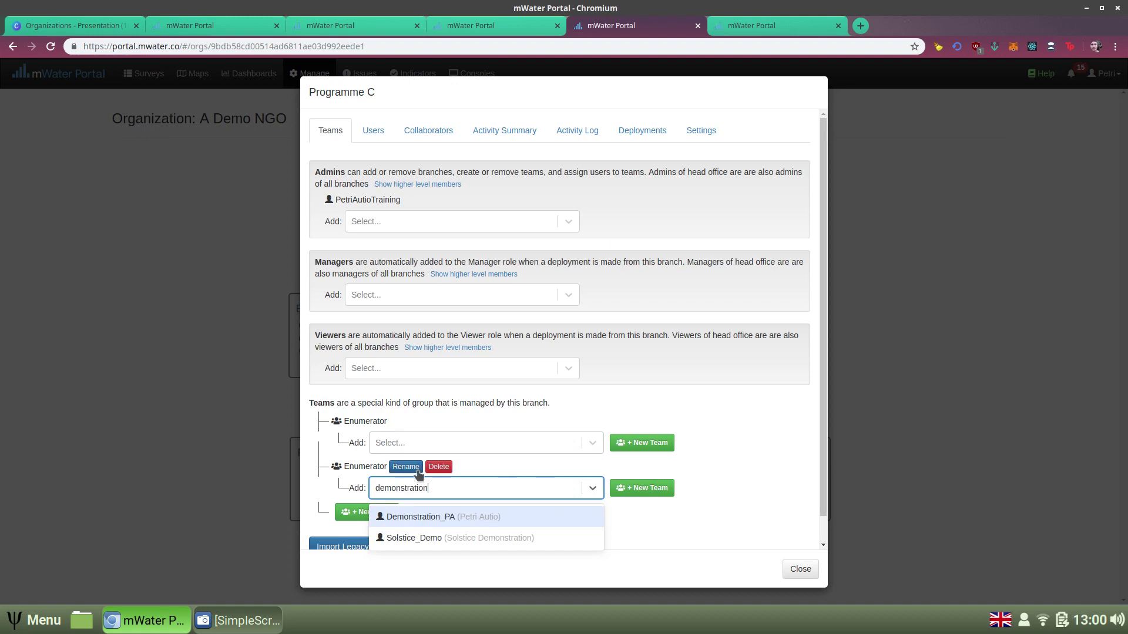
left_click(412, 522)
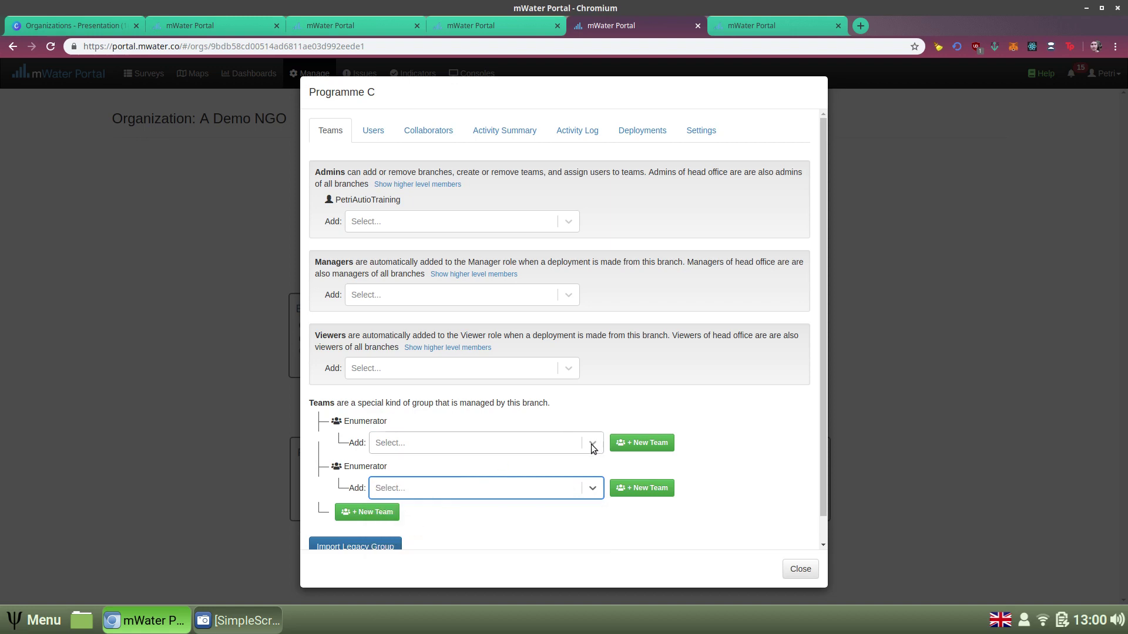
Delete the duplicate Enumerator team without members from the Programme C branch and confirm the deletion
mouse_move(379, 422)
left_click(438, 421)
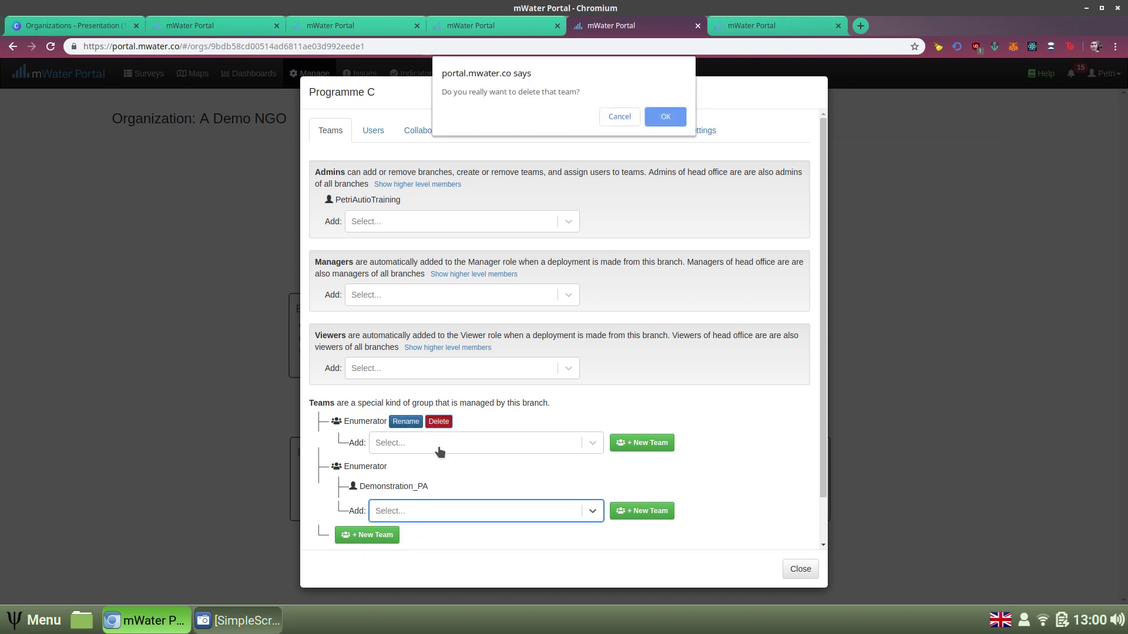
left_click(665, 117)
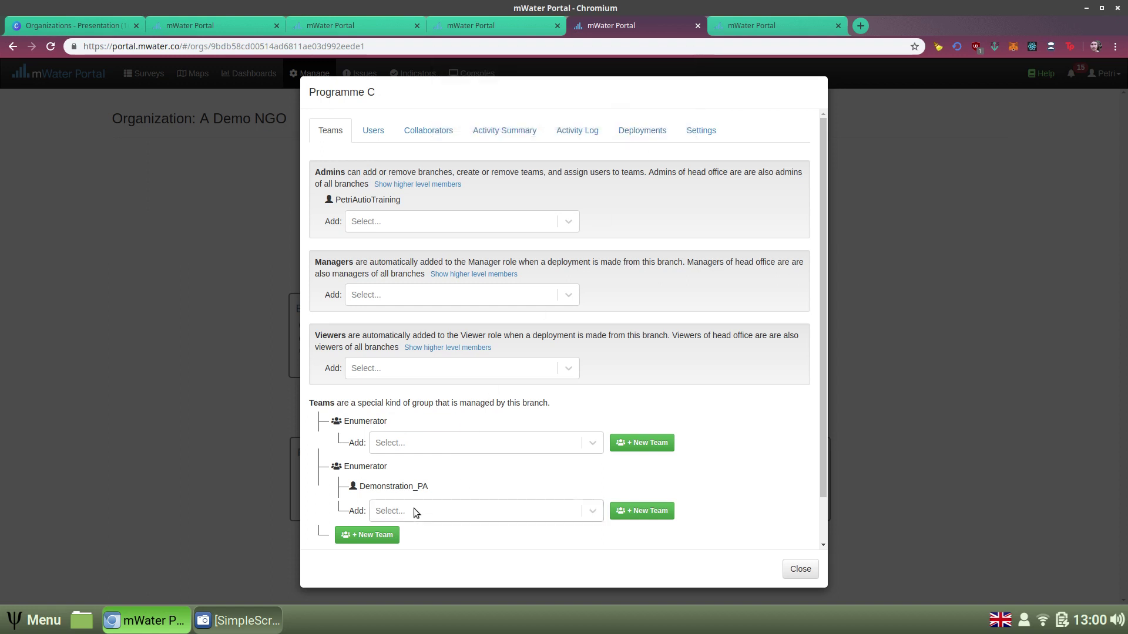
Search for another user by first name and add the matching account to Programme C's Enumerator team
left_click(414, 510)
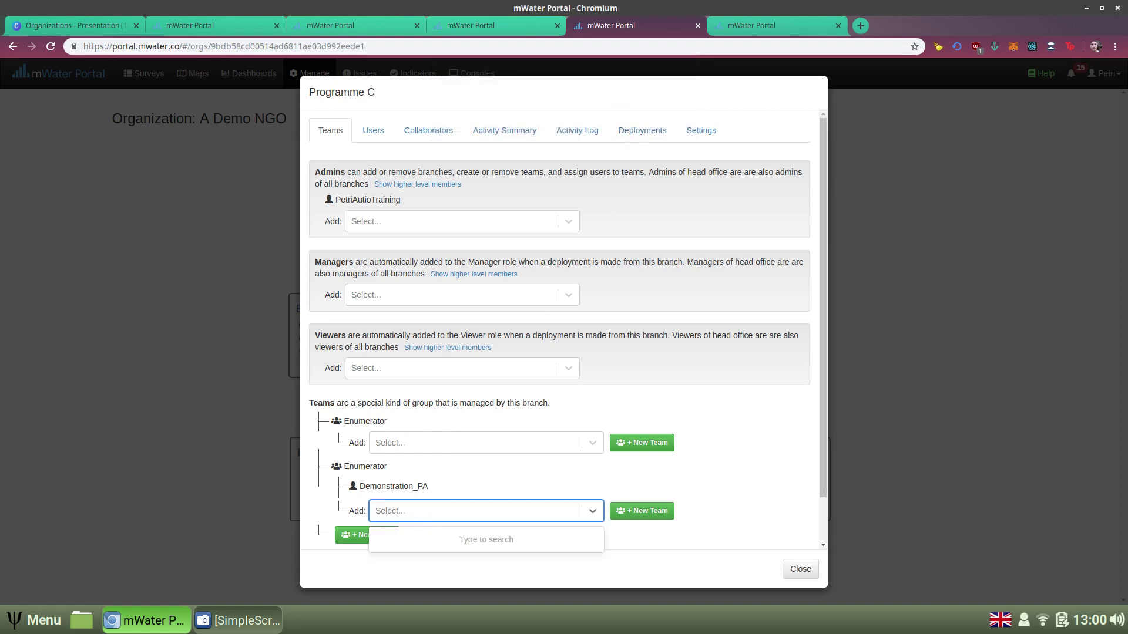
type("jackline")
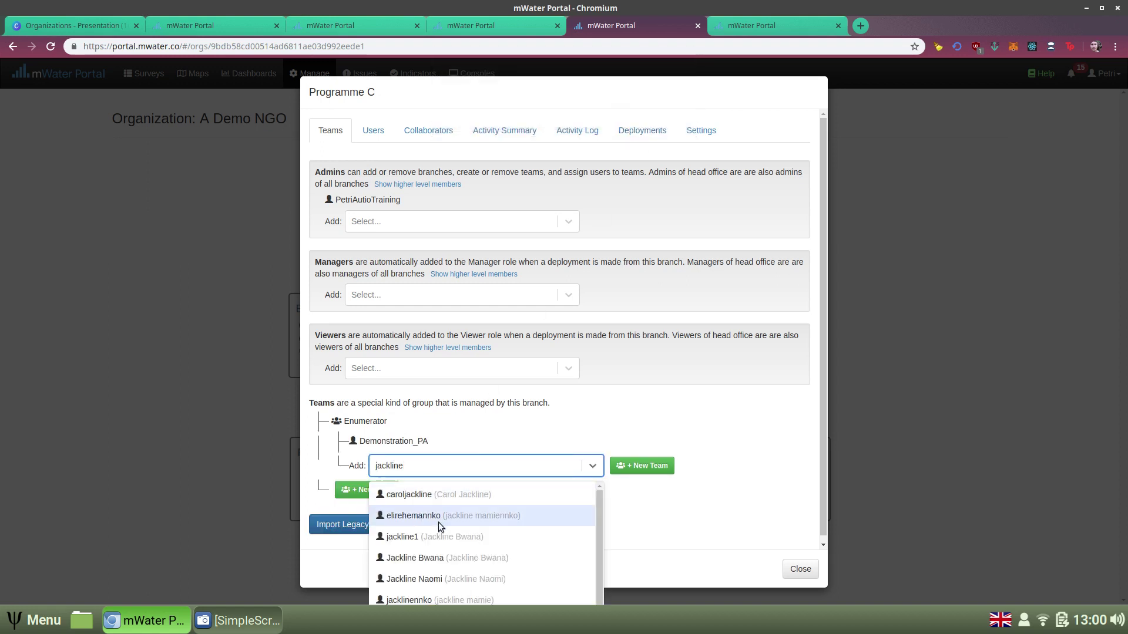
left_click(436, 535)
mouse_move(451, 424)
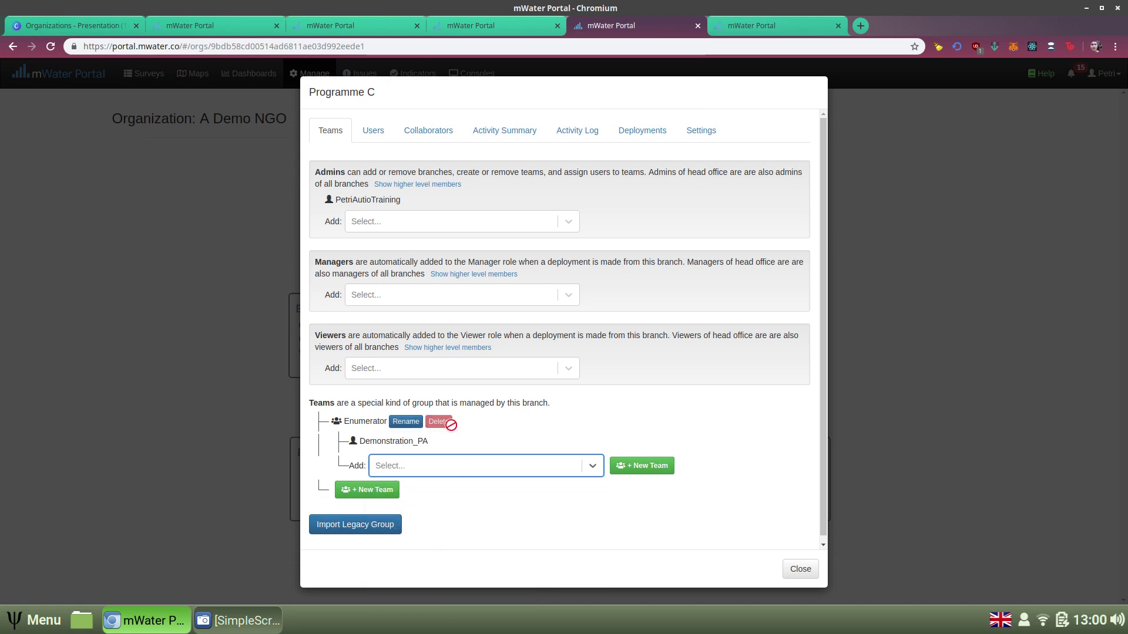
Start a new survey deployment for Programme C using the Assignment Demonstration survey, titled "Demonstration Deployment"
left_click(624, 128)
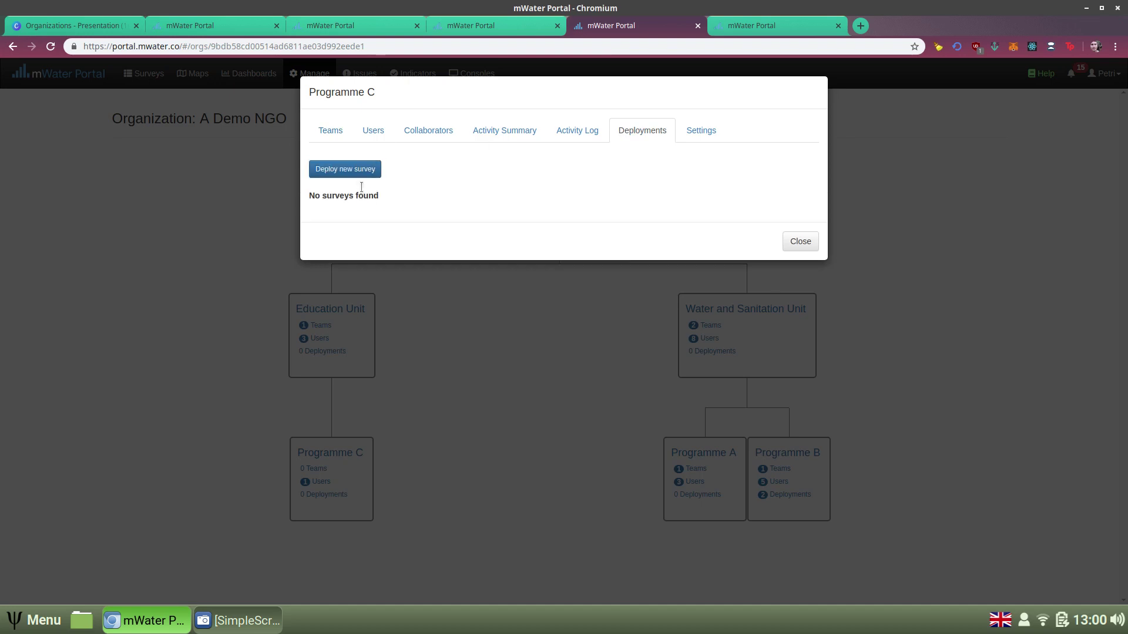
left_click(361, 171)
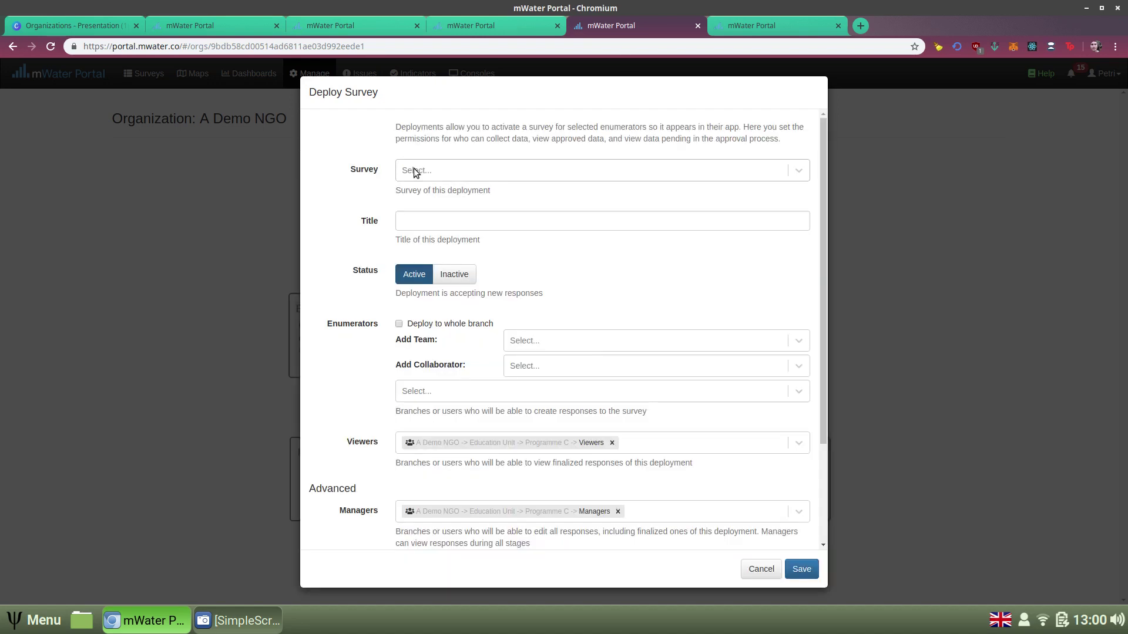
left_click(435, 170)
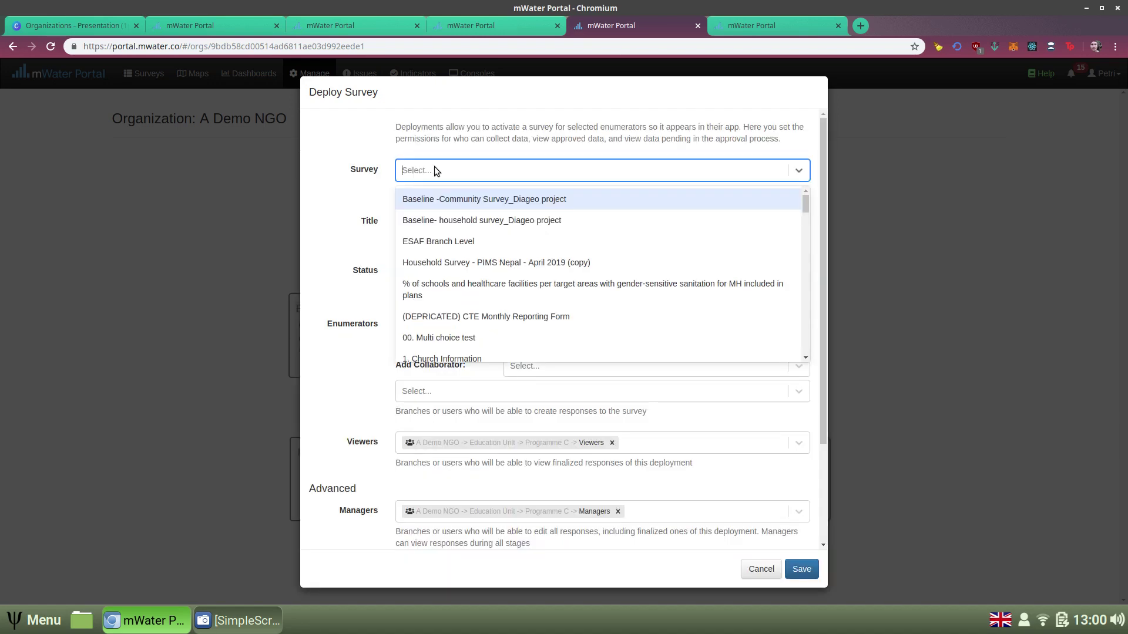
type("demo")
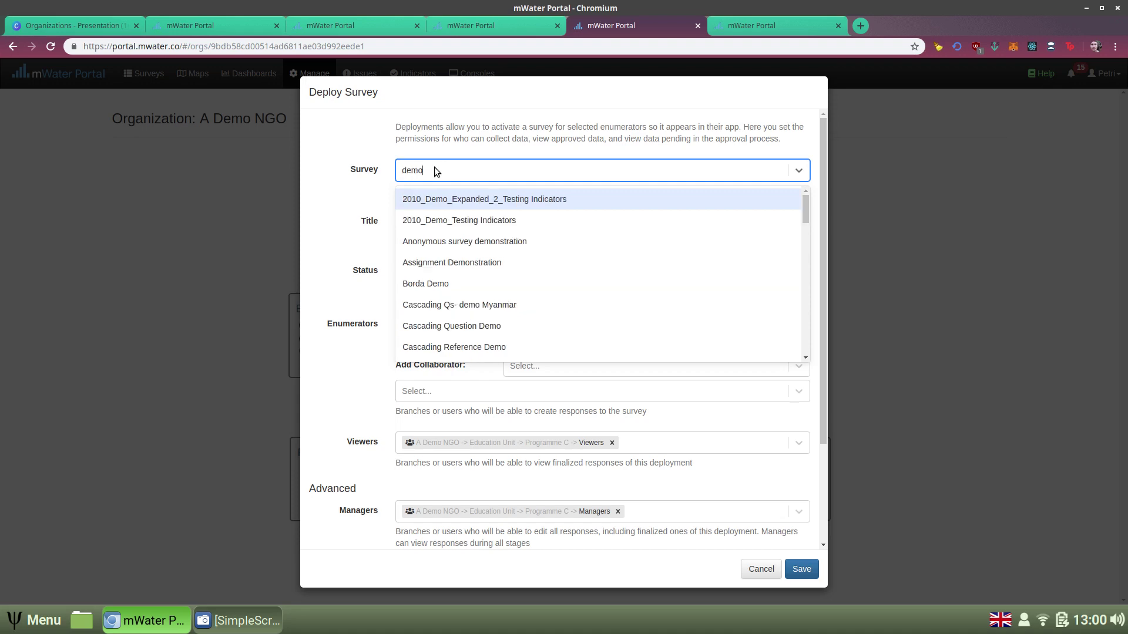
left_click(470, 263)
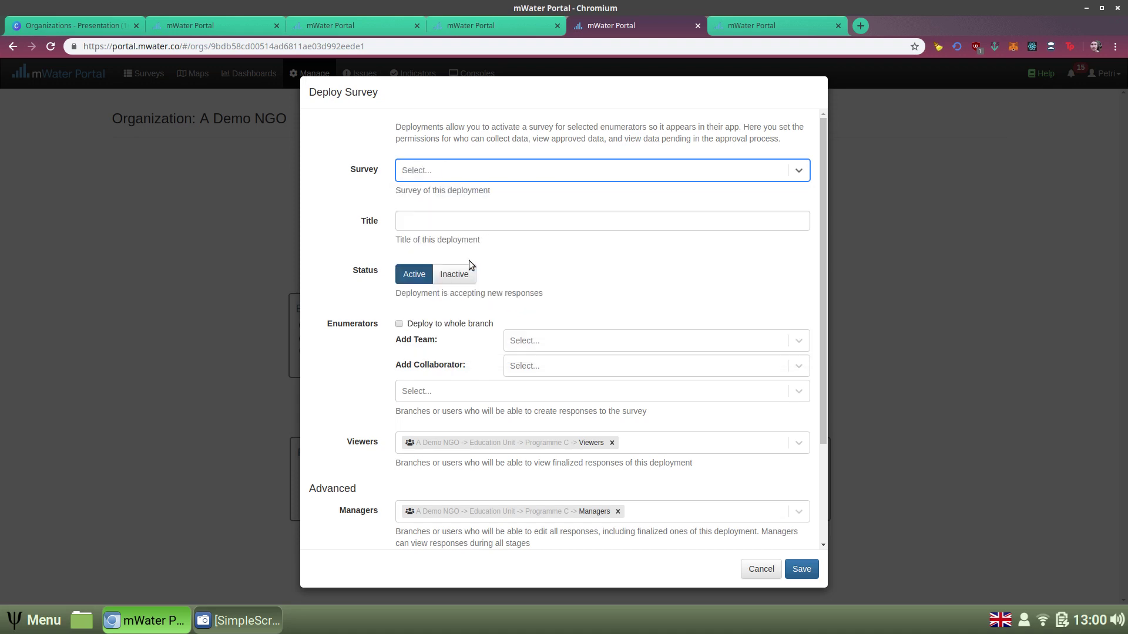
left_click(492, 228)
type("Dem")
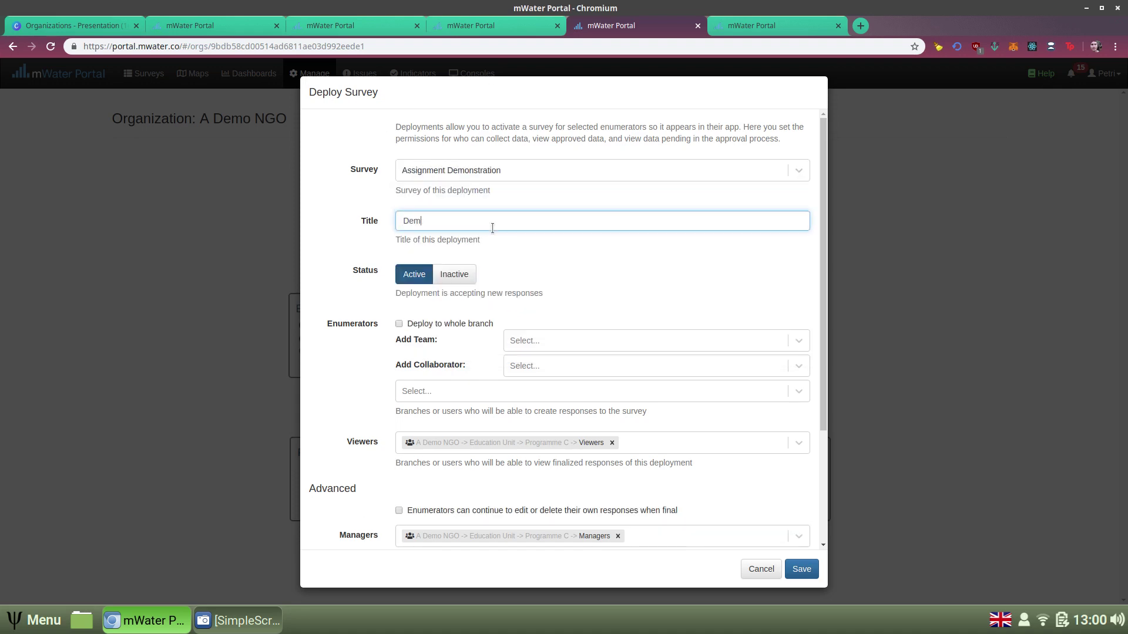
type("onstration Deployment")
Assign the Enumerator team as the deployment's enumerators, check the viewers, managers and approval chain settings, and save the deployment
left_click(545, 334)
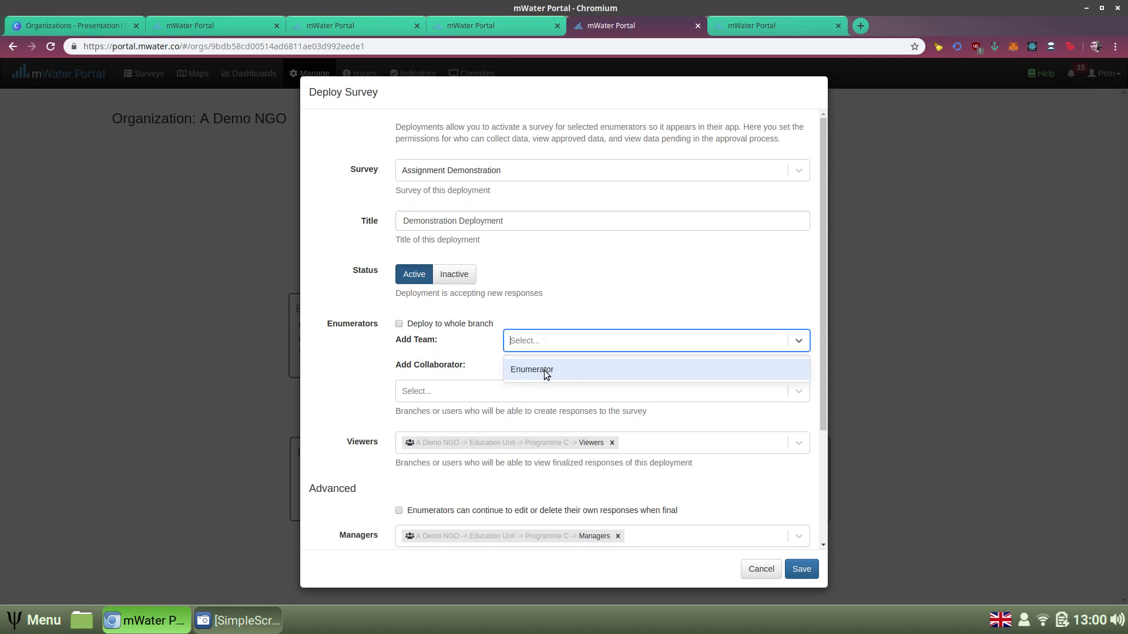
key("Escape")
scroll(500, 382, "down", 4)
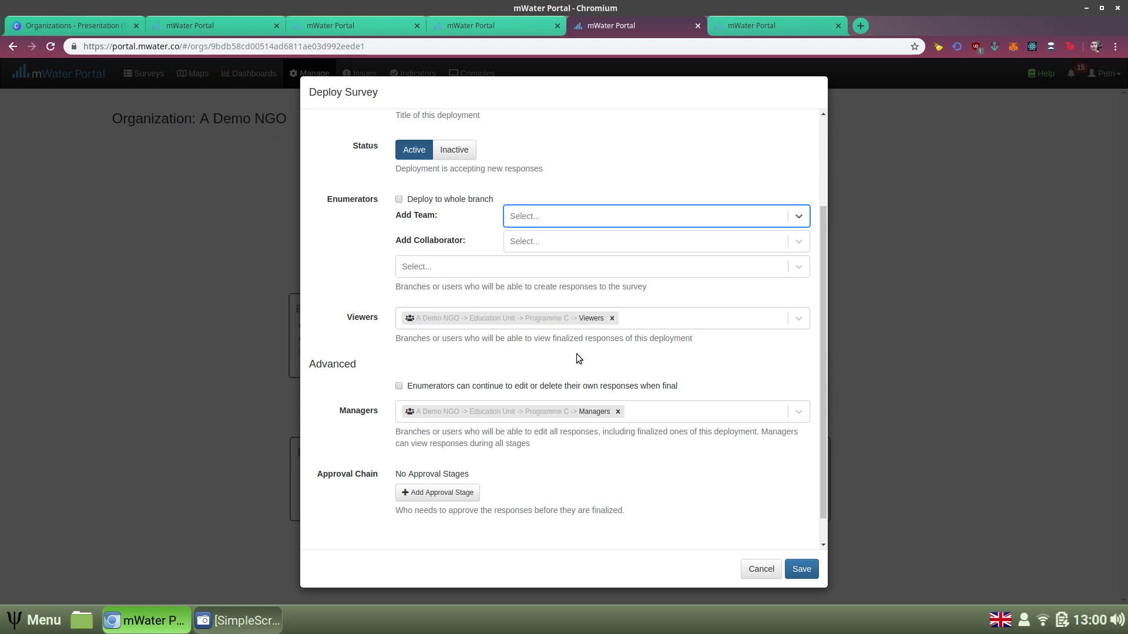
scroll(576, 350, "down", 1)
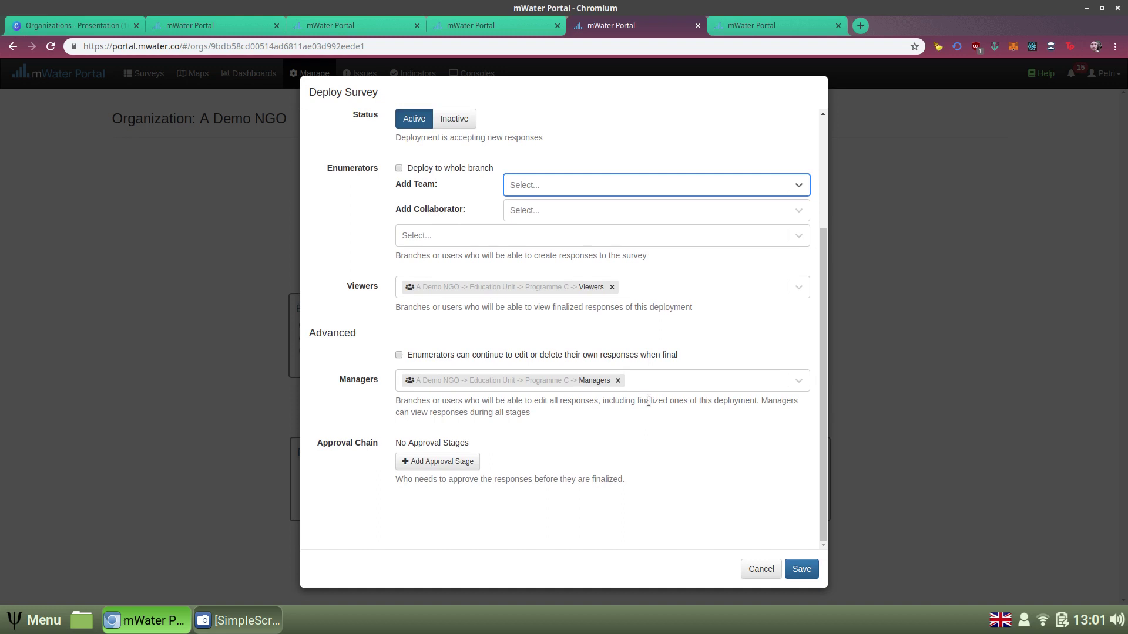
left_click(802, 568)
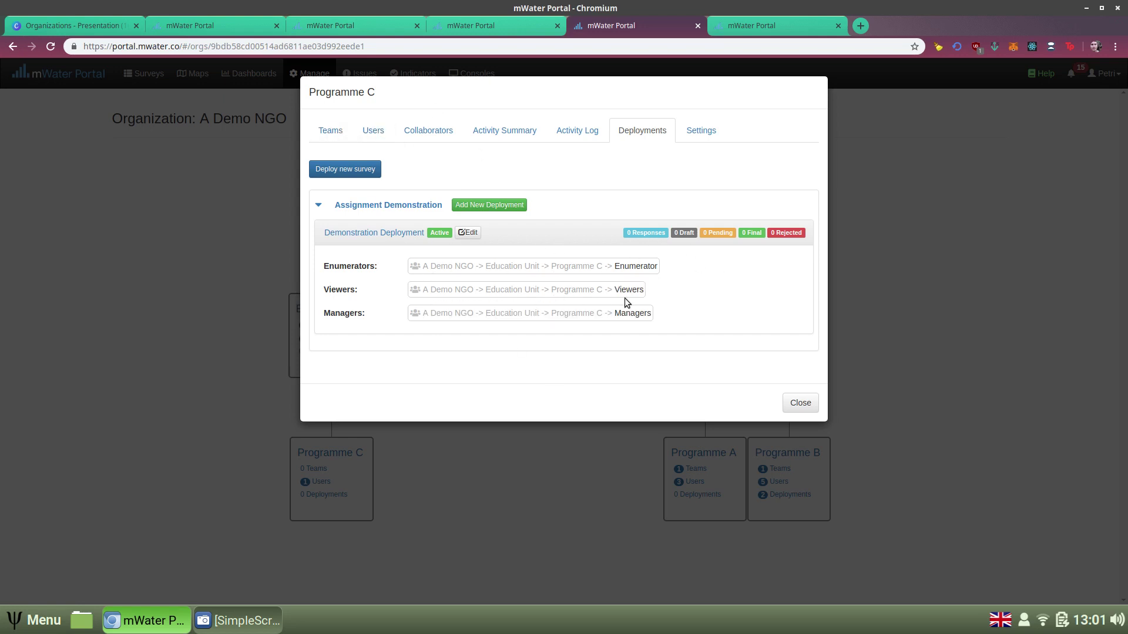
Return to Programme C's teams, add a third user to the Enumerator team, and close the branch details
left_click(330, 130)
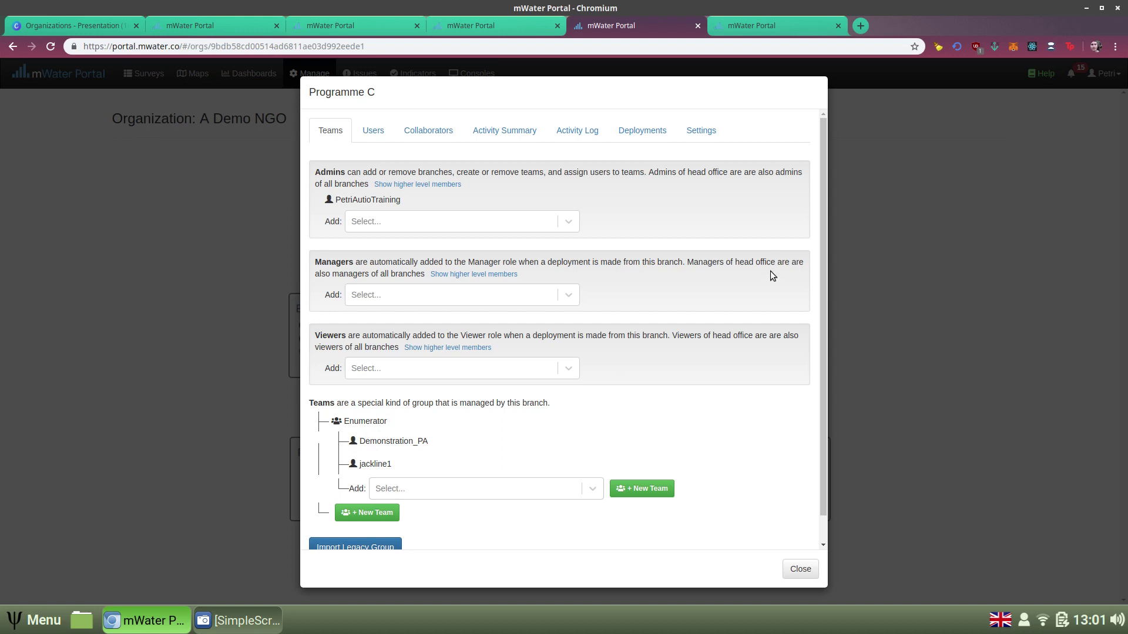
left_click(412, 489)
type("annie")
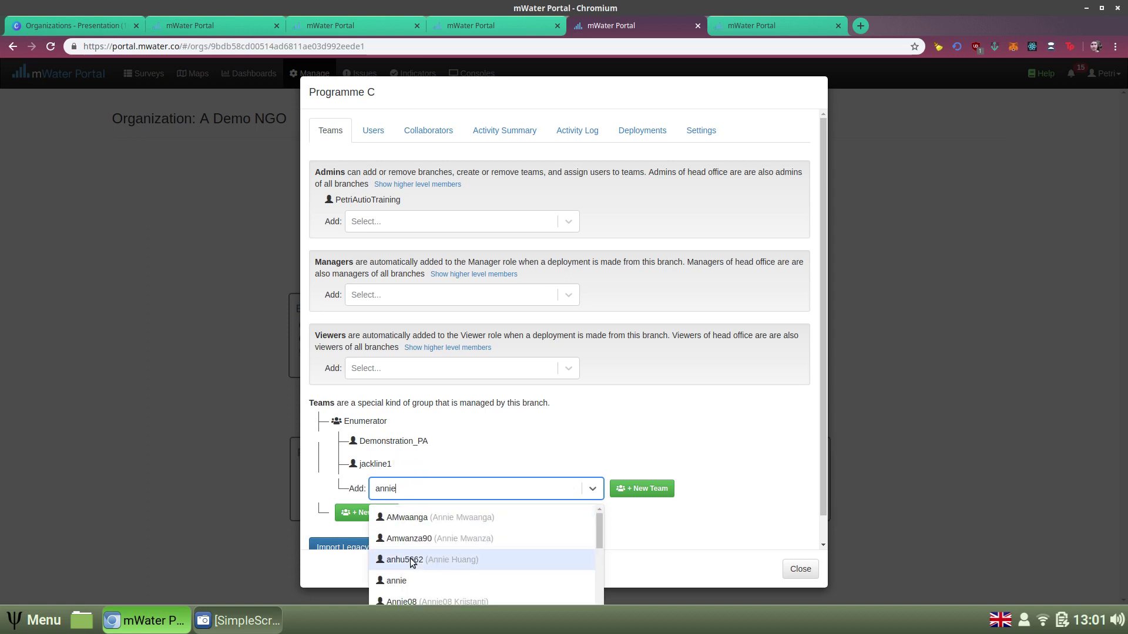
left_click(405, 581)
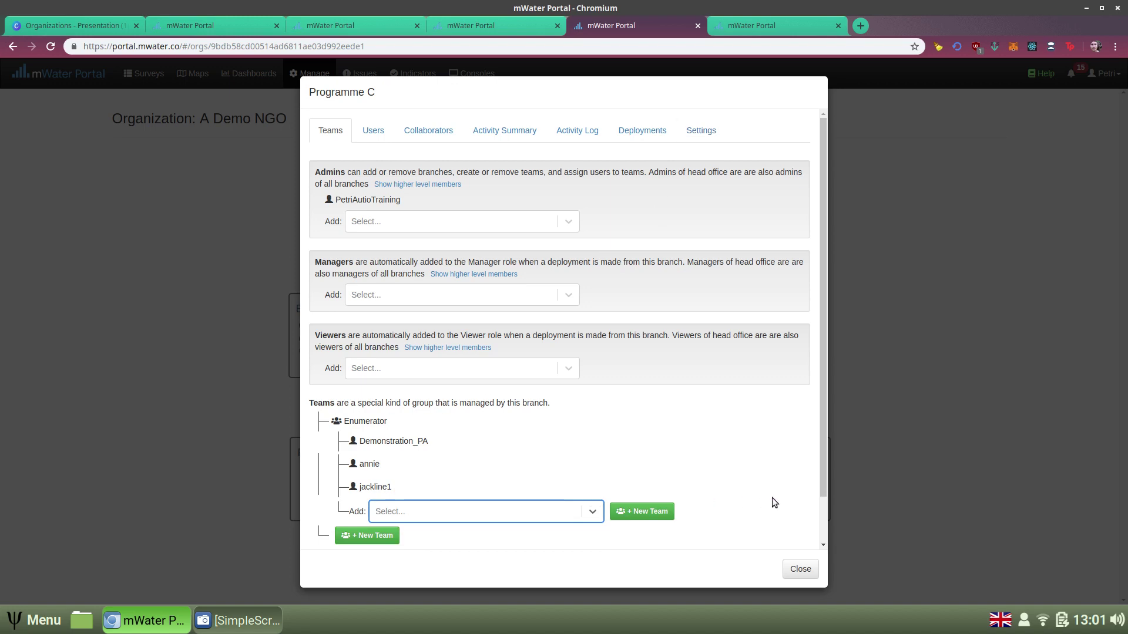
scroll(771, 506, "down", 2)
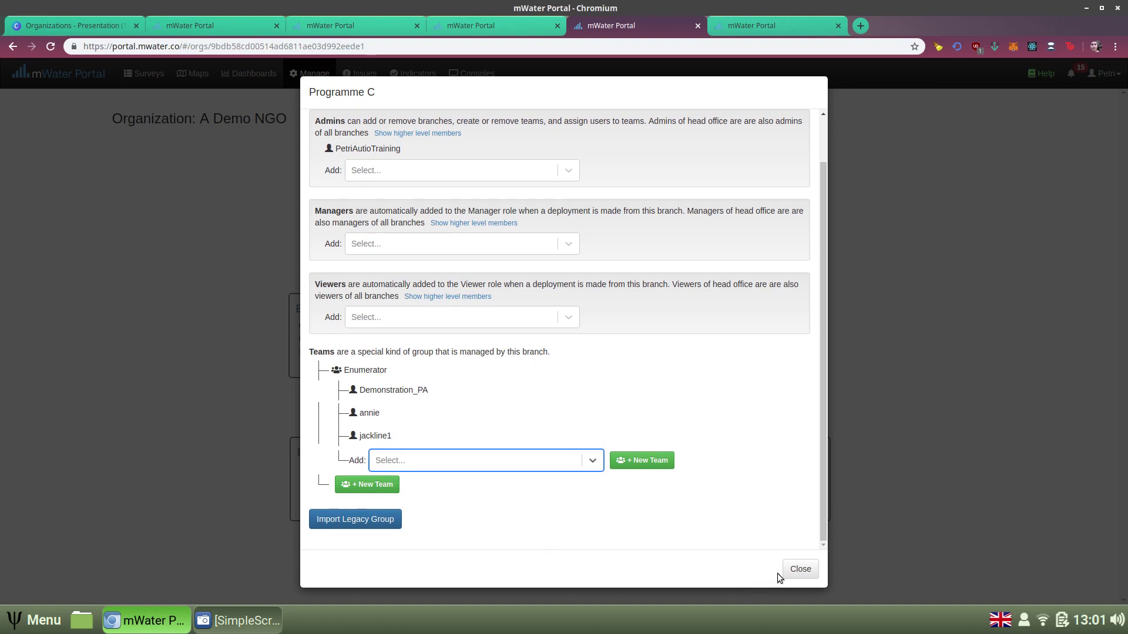
left_click(796, 569)
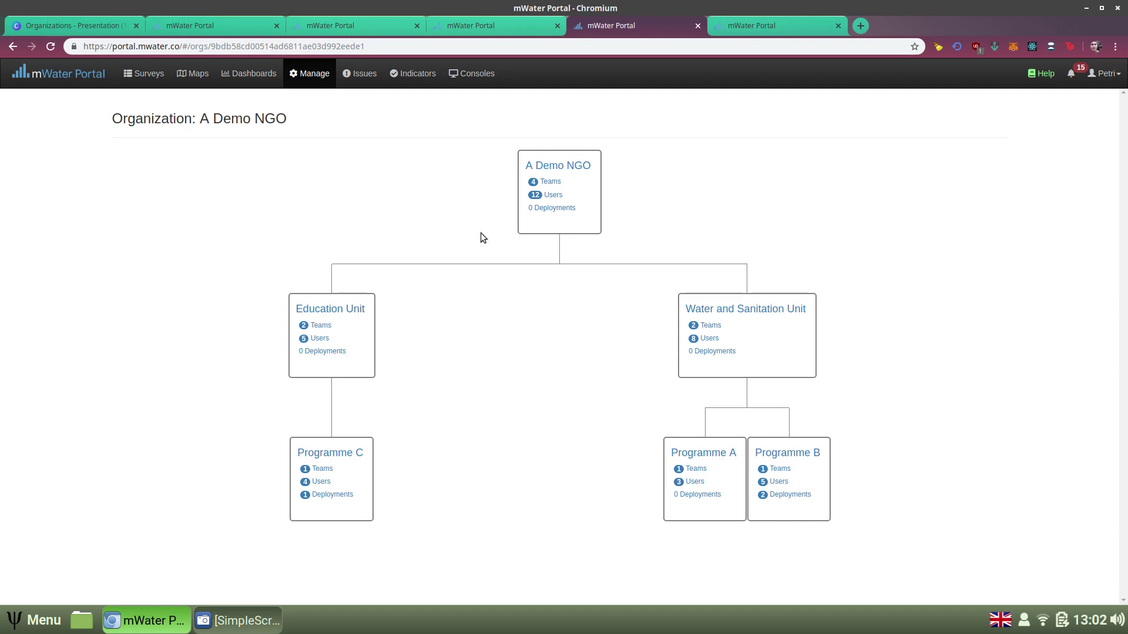
Switch to the Organizations presentation in Canva and show it in full screen
left_click(85, 26)
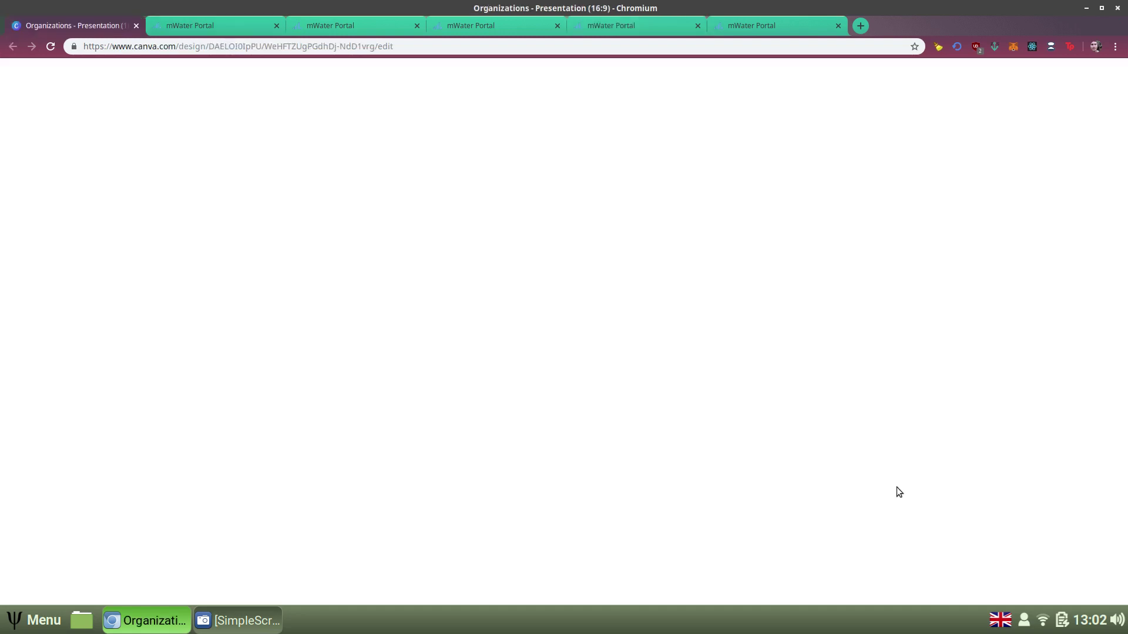
left_click(1037, 581)
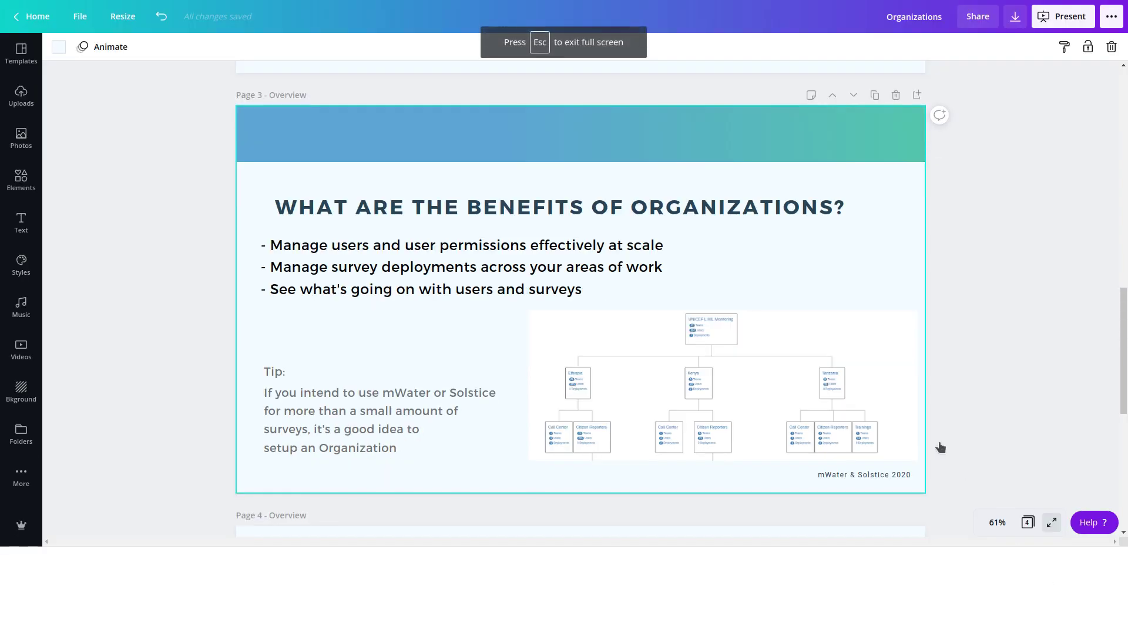